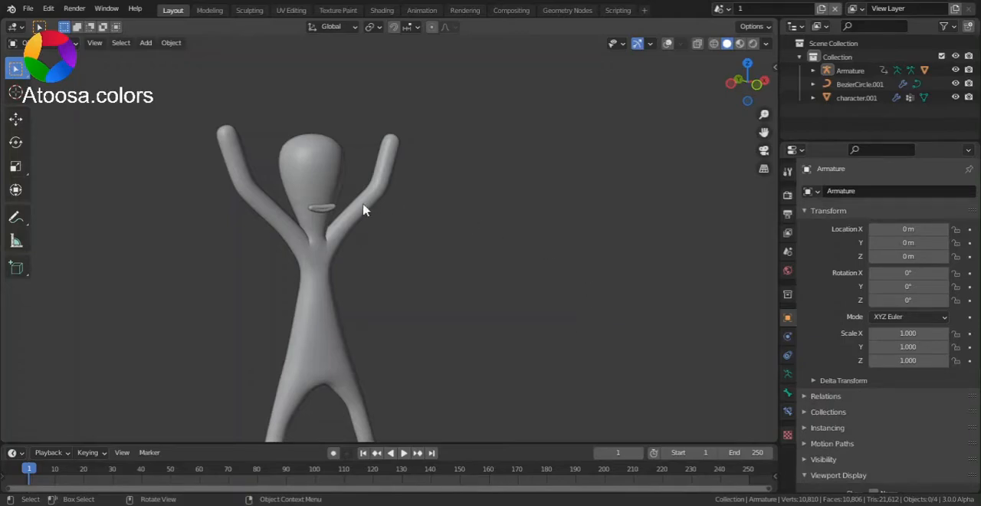
# - Play back the character animation in scene 1 to examine how the mouth moves with the head
pyautogui.scroll(2, 326, 212)
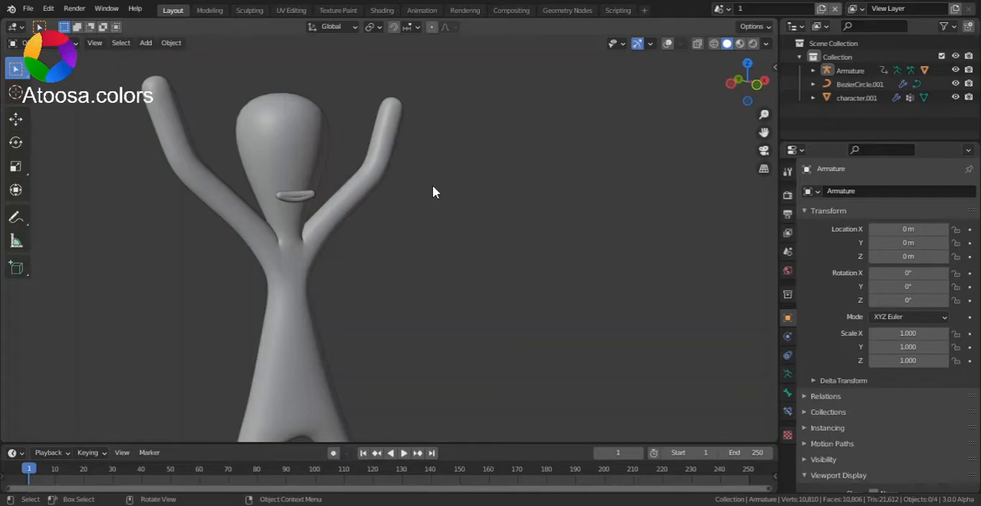
pyautogui.press('space')
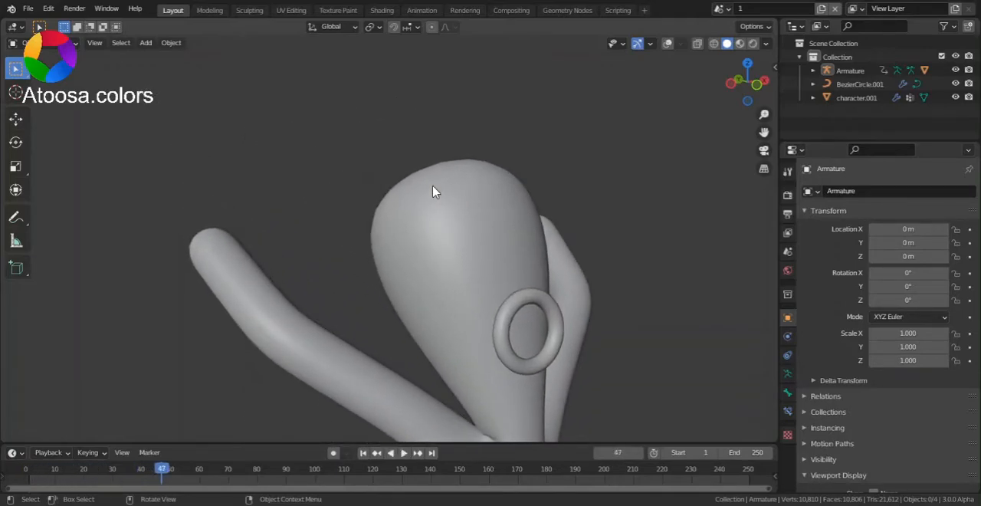
pyautogui.scroll(-5, 620, 94)
# - Switch to scene 2, play its character animation and return to frame 1
pyautogui.click(720, 9)
pyautogui.click(728, 43)
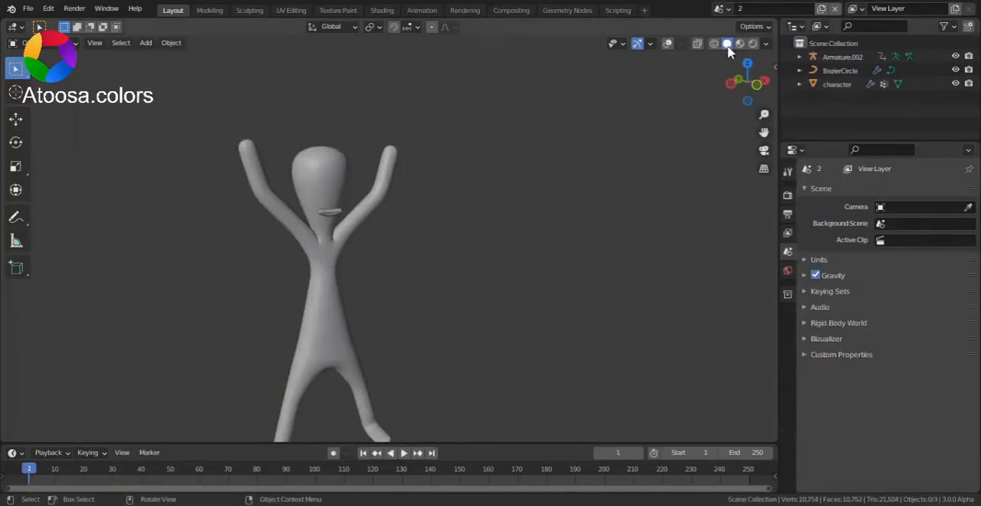
pyautogui.scroll(3, 363, 221)
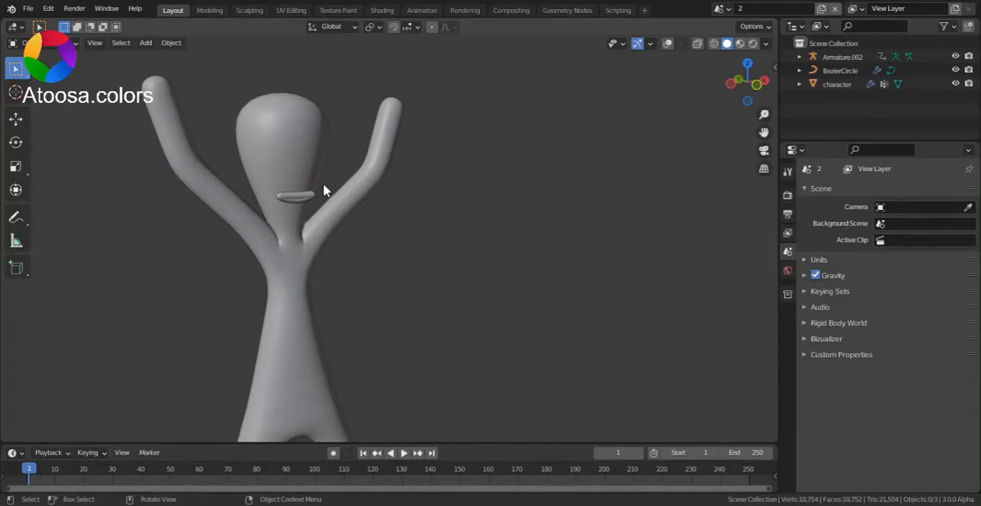
pyautogui.press('space')
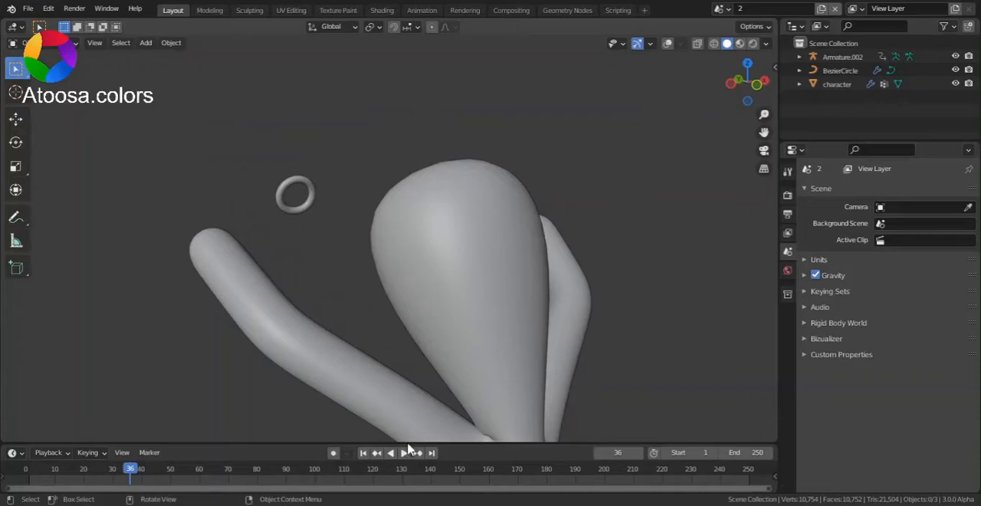
pyautogui.click(363, 452)
# - Show the viewport overlays, view the character from the front and add a cube mesh
pyautogui.click(669, 44)
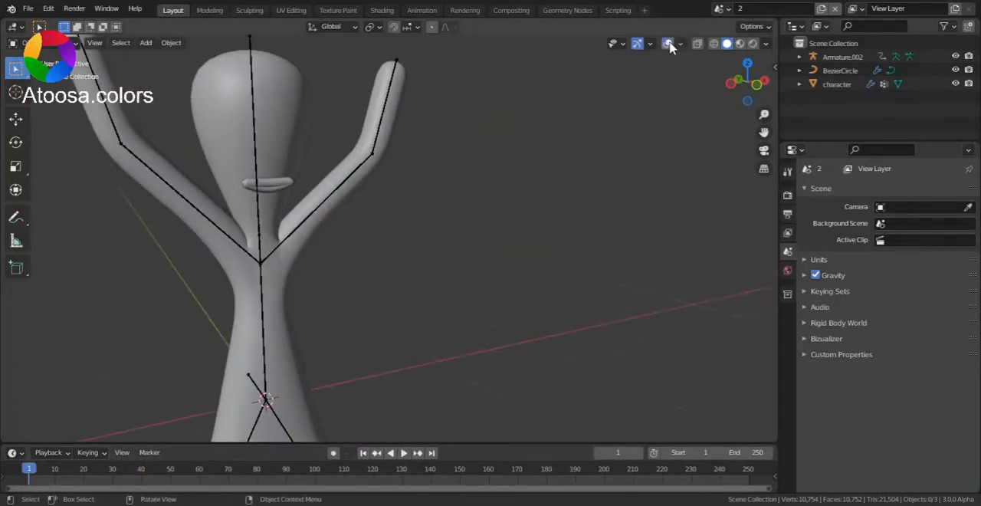
pyautogui.click(756, 89)
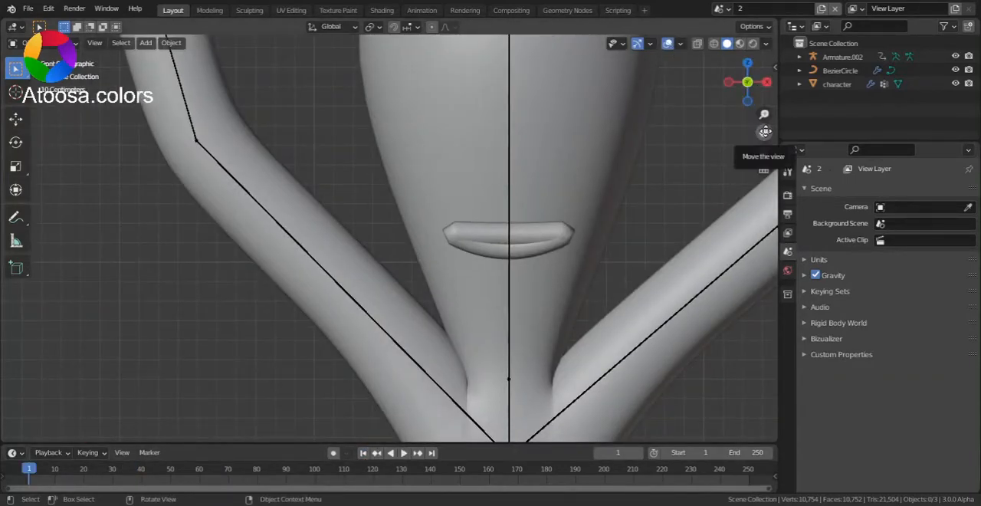
pyautogui.scroll(-4, 765, 131)
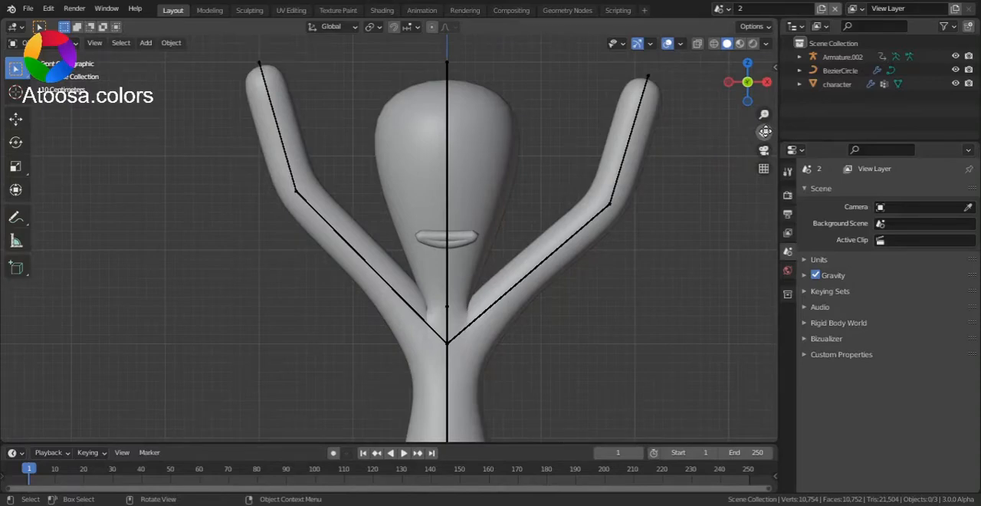
pyautogui.moveTo(765, 131); pyautogui.dragTo(708, 24)
pyautogui.scroll(-4, 660, 180)
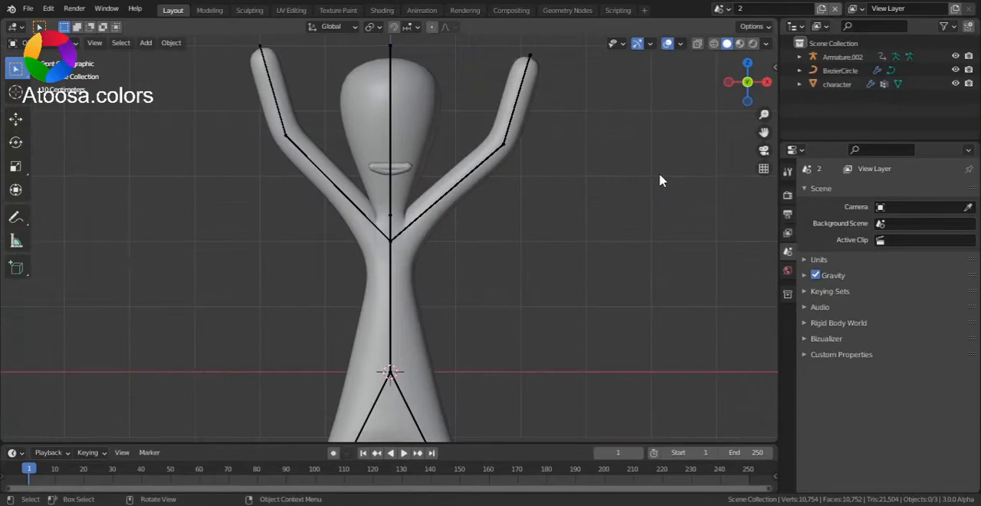
pyautogui.hotkey('shift', 'a')
pyautogui.moveTo(642, 181)
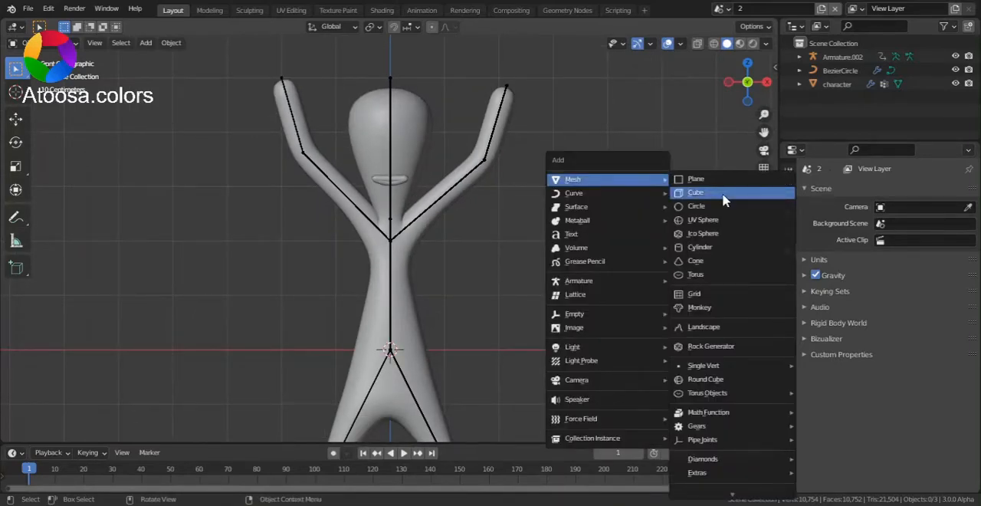
pyautogui.click(724, 199)
# - In the right side view, move the cube up about 3.1 m and forward so it is centred on the mouth
pyautogui.click(767, 82)
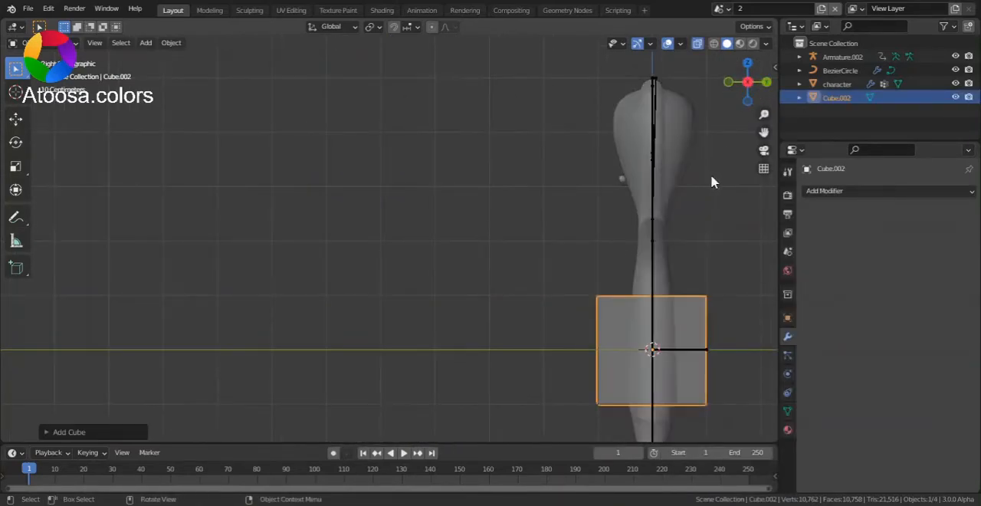
pyautogui.moveTo(764, 131); pyautogui.dragTo(560, 111)
pyautogui.scroll(2, 554, 346)
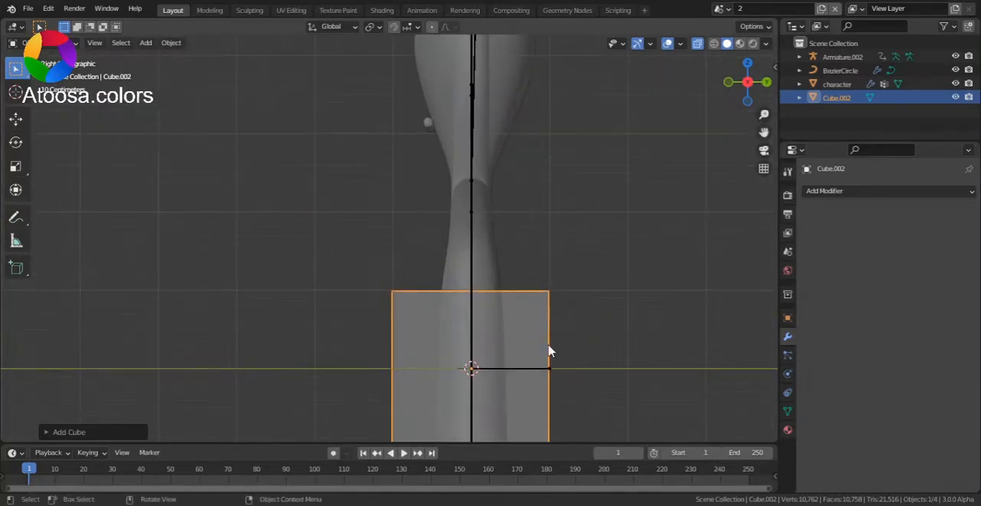
pyautogui.press('g')
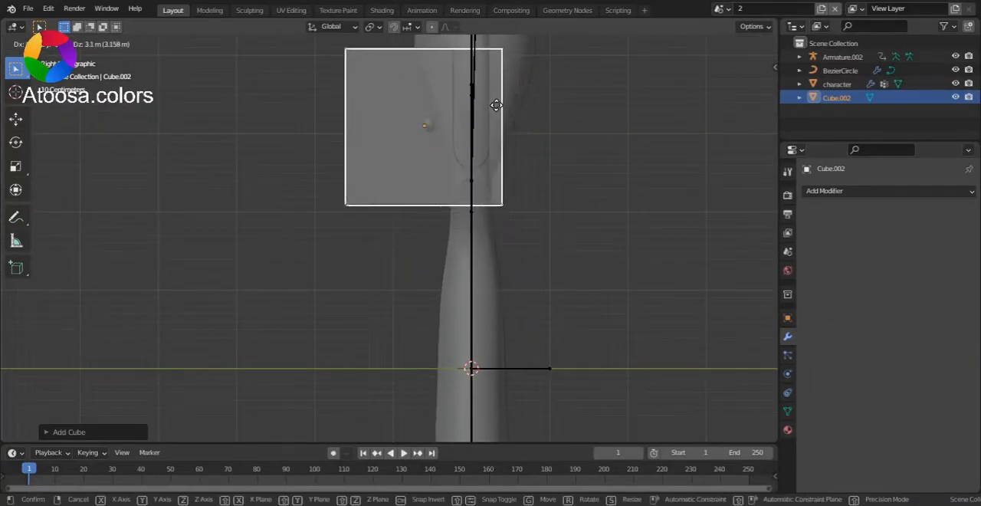
pyautogui.click(502, 107)
# - Scale the cube to about a tenth of its depth along Y and about half its height along Z
pyautogui.moveTo(764, 132); pyautogui.dragTo(764, 225)
pyautogui.scroll(4, 491, 245)
pyautogui.press('s')
pyautogui.press('y')
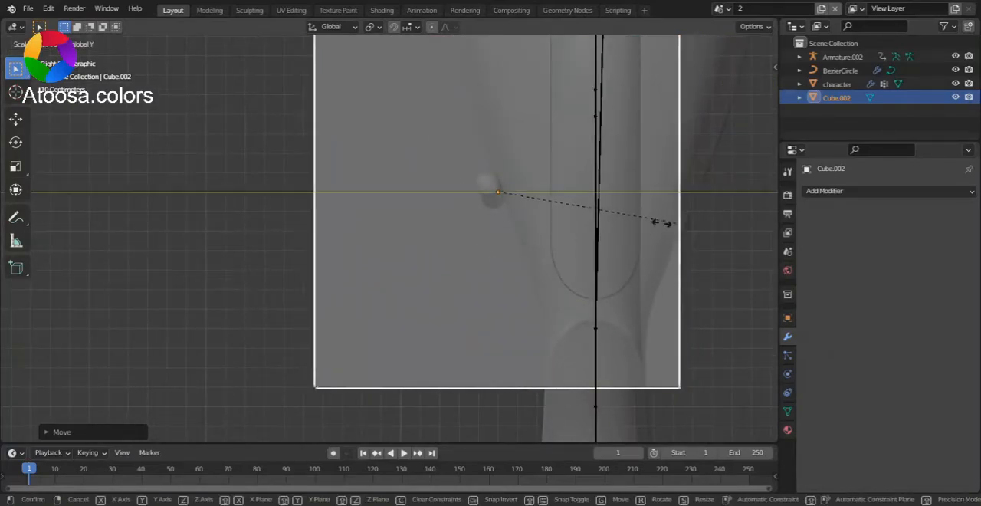
pyautogui.click(505, 201)
pyautogui.press('s')
pyautogui.press('z')
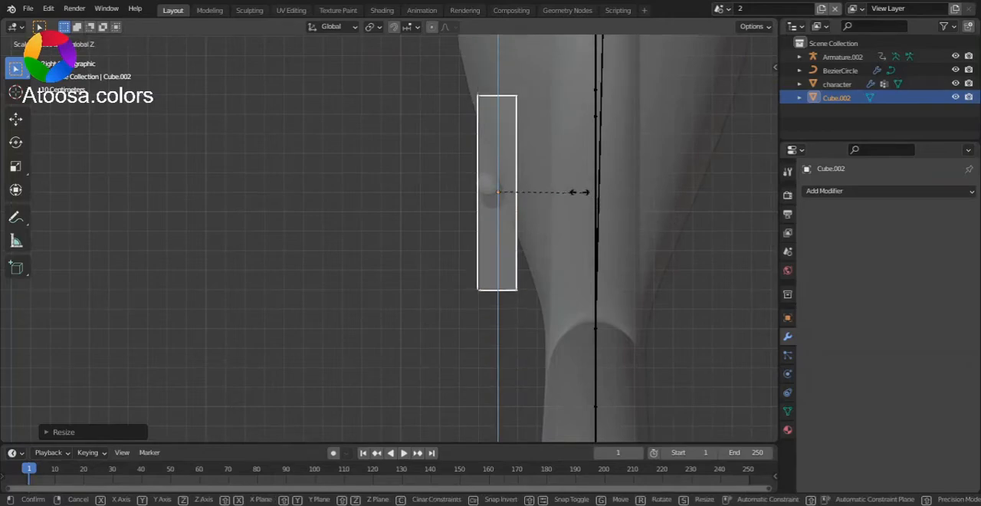
pyautogui.click(582, 192)
# - Tilt the cube to follow the slope of the face and narrow it along X around the mouth
pyautogui.press('r')
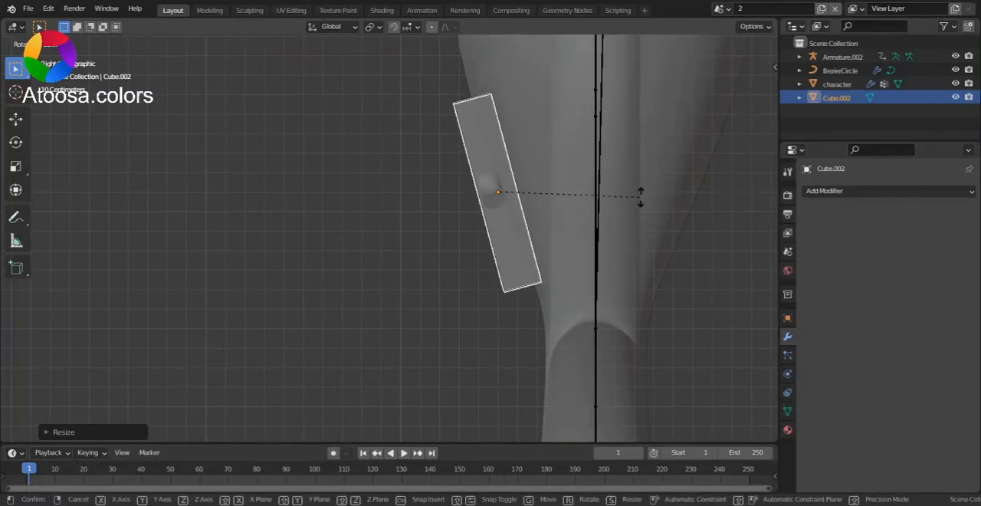
pyautogui.click(640, 197)
pyautogui.scroll(3, 661, 121)
pyautogui.press('KP_1')
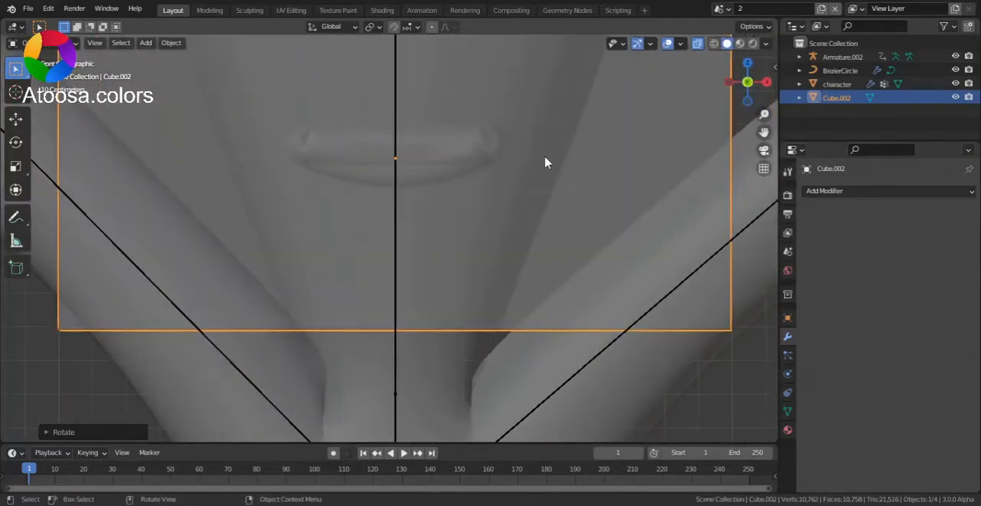
pyautogui.scroll(-5, 577, 186)
pyautogui.scroll(2, 641, 210)
pyautogui.press('s')
pyautogui.press('x')
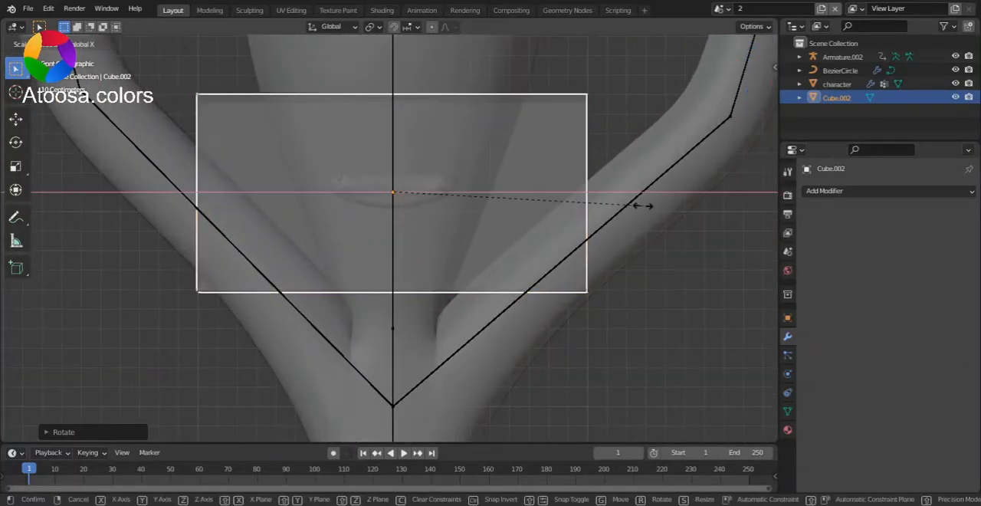
pyautogui.click(547, 203)
# - Select the mouth curve and set its Basis shape key value to 1.000 to open the mouth
pyautogui.click(431, 190)
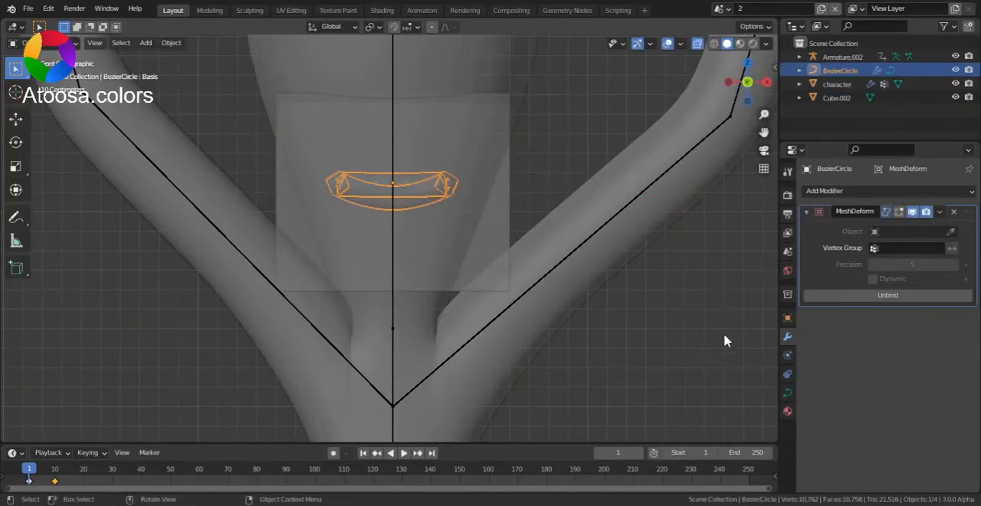
pyautogui.click(787, 392)
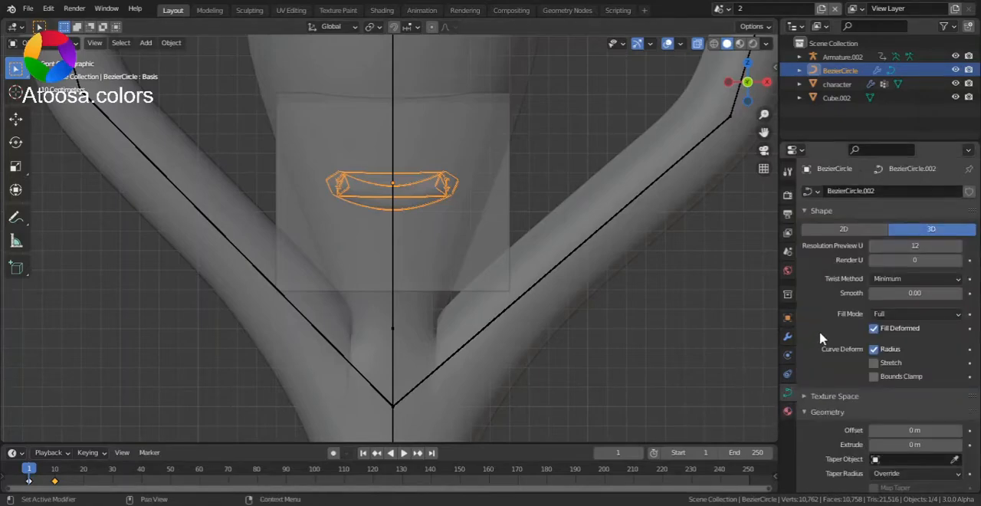
pyautogui.scroll(-5, 822, 338)
pyautogui.scroll(-5, 822, 338)
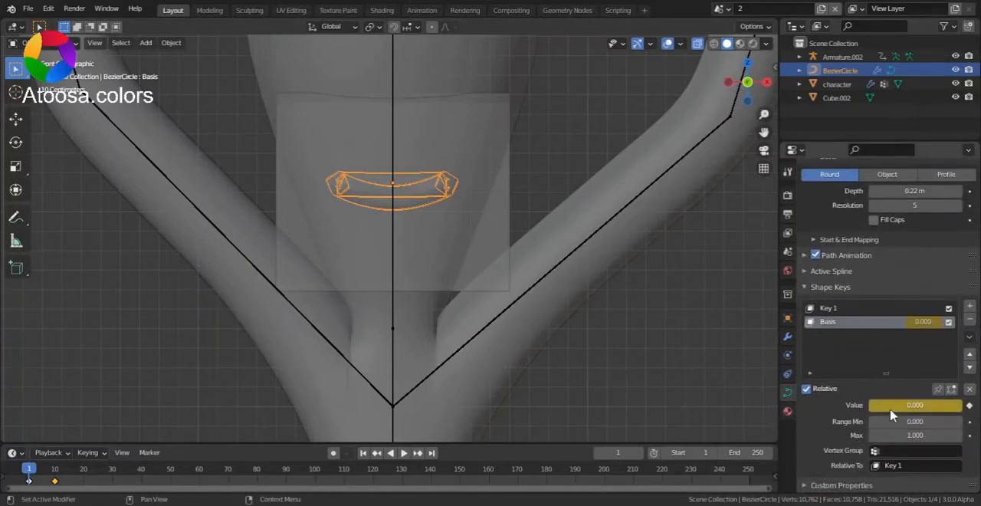
pyautogui.moveTo(893, 406); pyautogui.dragTo(942, 405)
# - In the left side view, rotate the cube so its tilt matches the angle of the open mouth
pyautogui.click(728, 82)
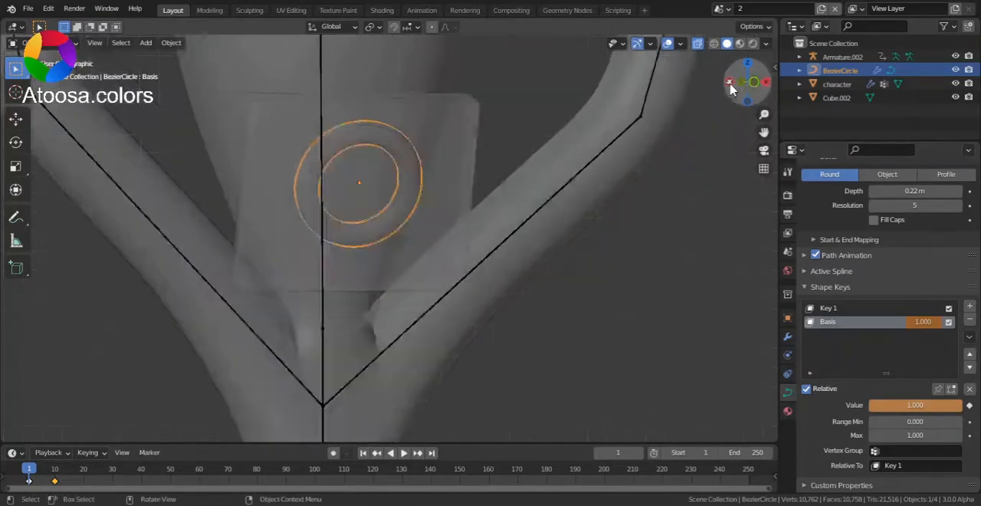
pyautogui.click(264, 261)
pyautogui.scroll(2, 498, 203)
pyautogui.moveTo(764, 133); pyautogui.dragTo(813, 208)
pyautogui.scroll(2, 361, 157)
pyautogui.press('r')
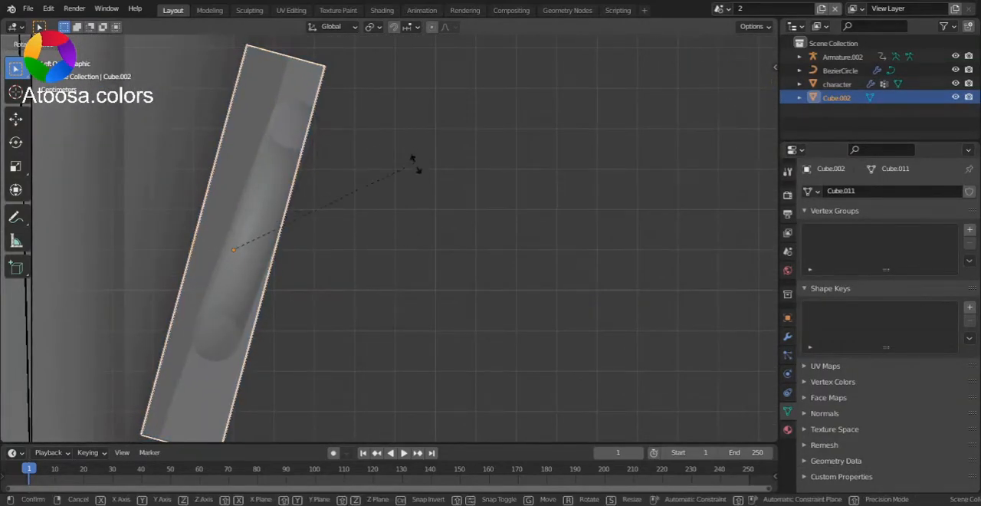
pyautogui.click(278, 210)
pyautogui.scroll(3, 344, 164)
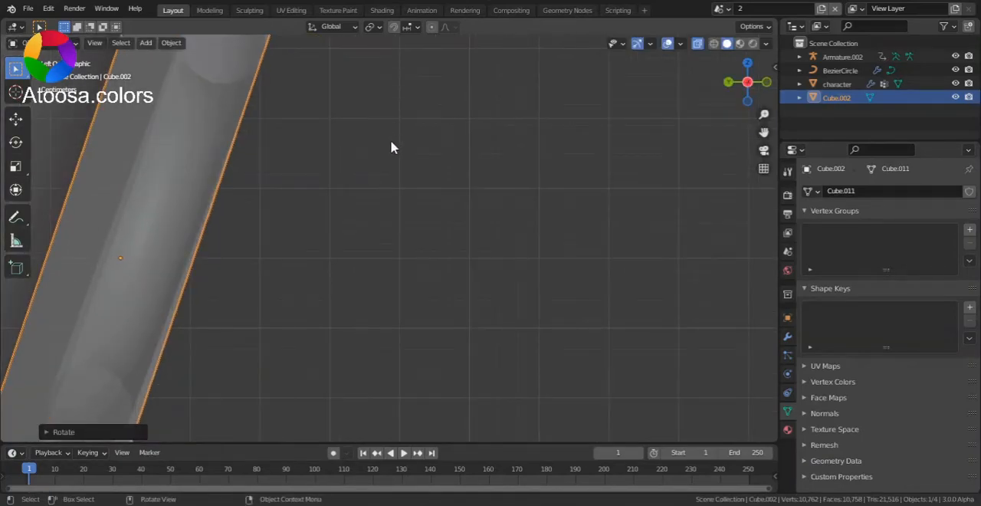
pyautogui.press('r')
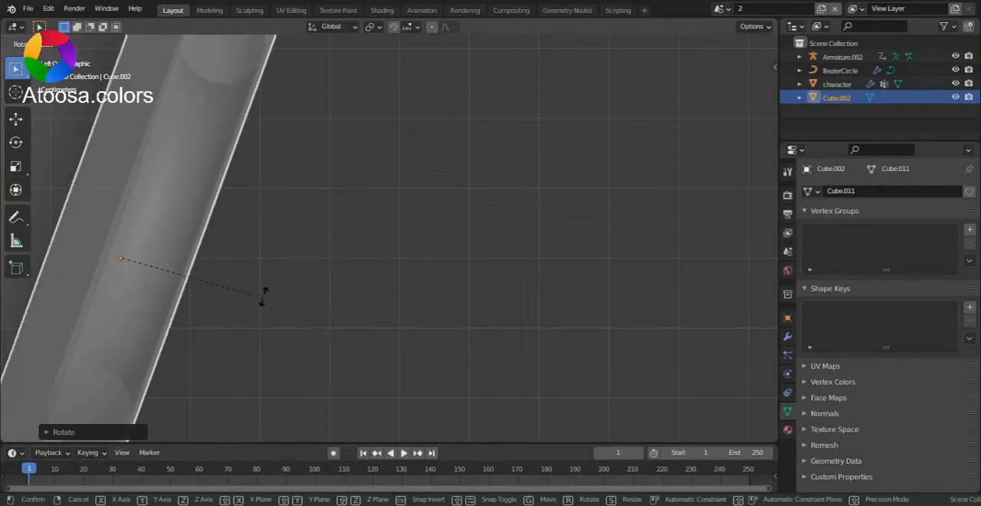
pyautogui.click(342, 223)
pyautogui.scroll(-4, 353, 214)
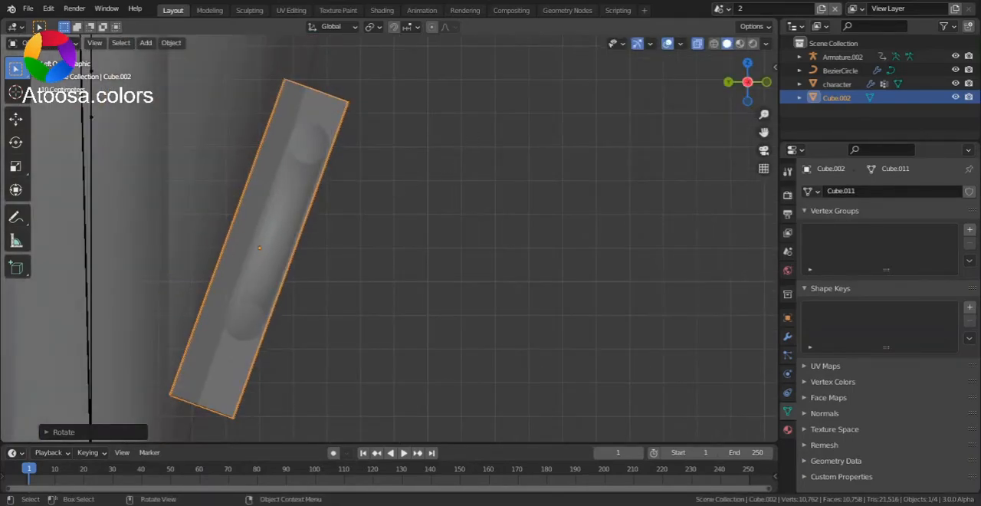
# - Shorten the cube along its local Z axis and move it to enclose the open mouth
pyautogui.press('s')
pyautogui.press('z')
pyautogui.press('z')
pyautogui.click(408, 159)
pyautogui.press('g')
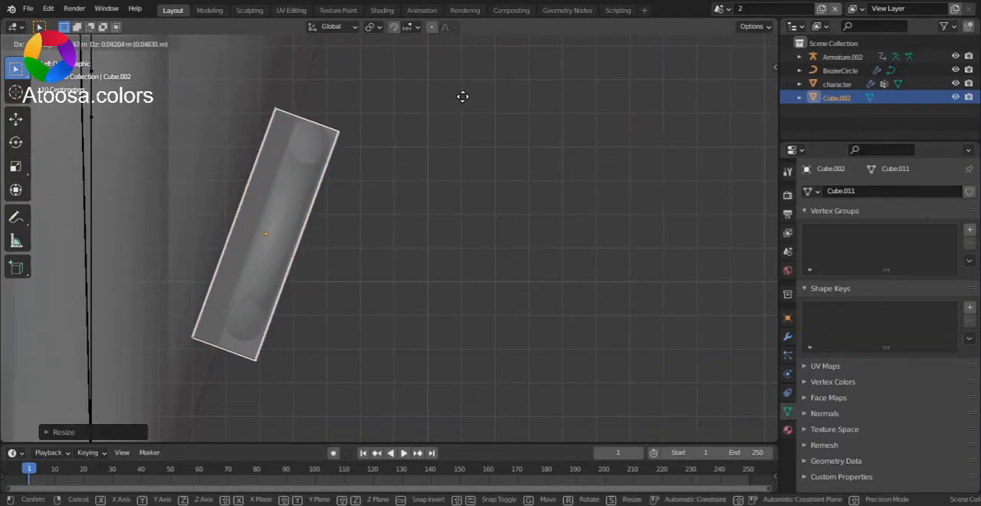
pyautogui.click(482, 72)
pyautogui.press('g')
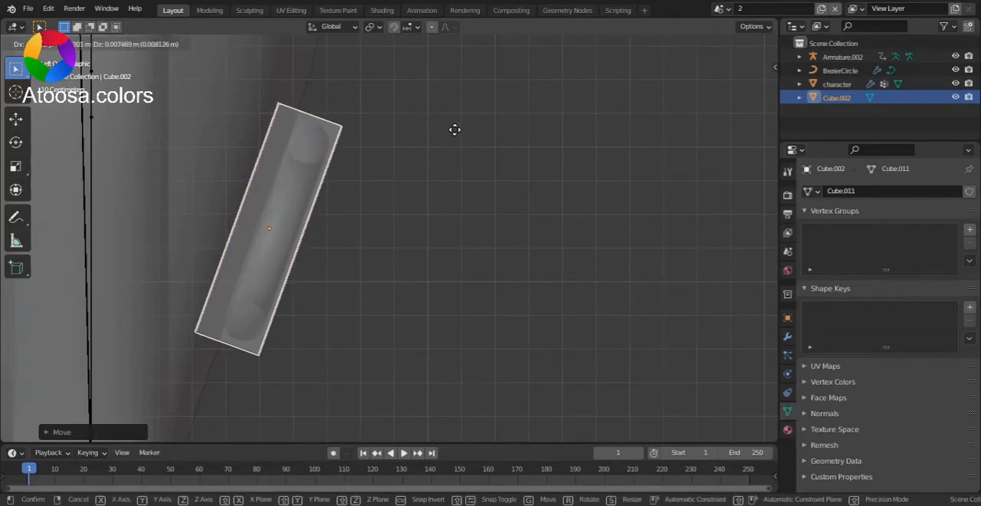
pyautogui.click(450, 140)
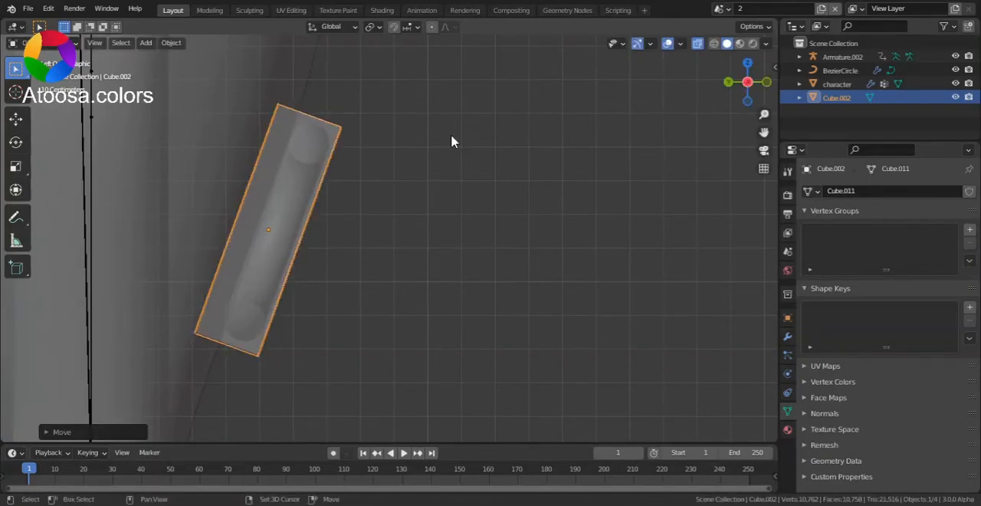
# - Trim the cube's length slightly along its local Z axis and nudge it to stay centred on the mouth
pyautogui.scroll(1, 455, 157)
pyautogui.press('s')
pyautogui.press('z')
pyautogui.press('z')
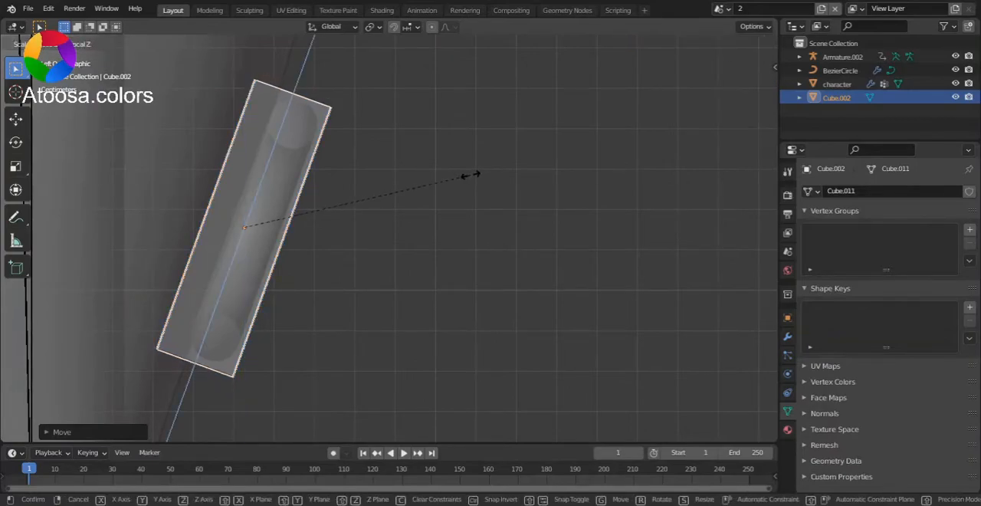
pyautogui.click(466, 178)
pyautogui.scroll(1, 392, 273)
pyautogui.press('g')
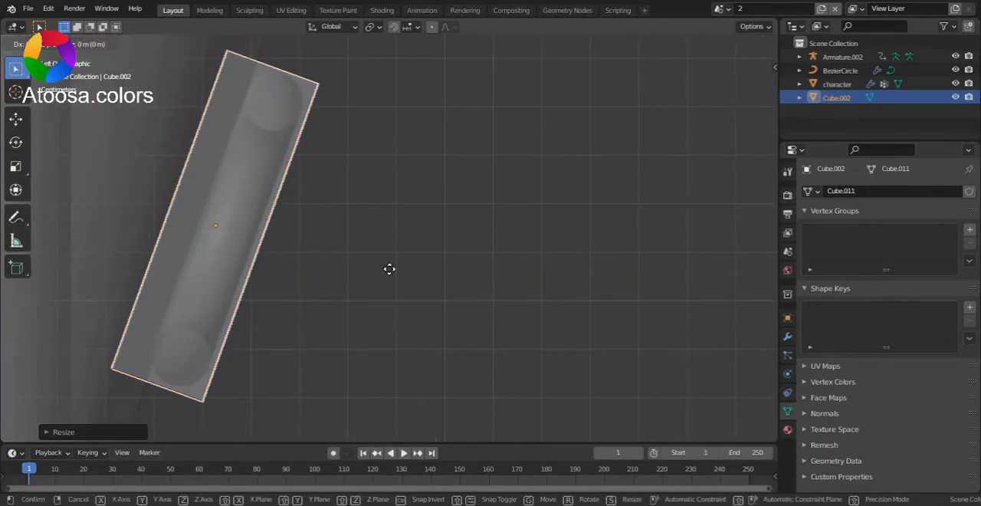
pyautogui.click(398, 251)
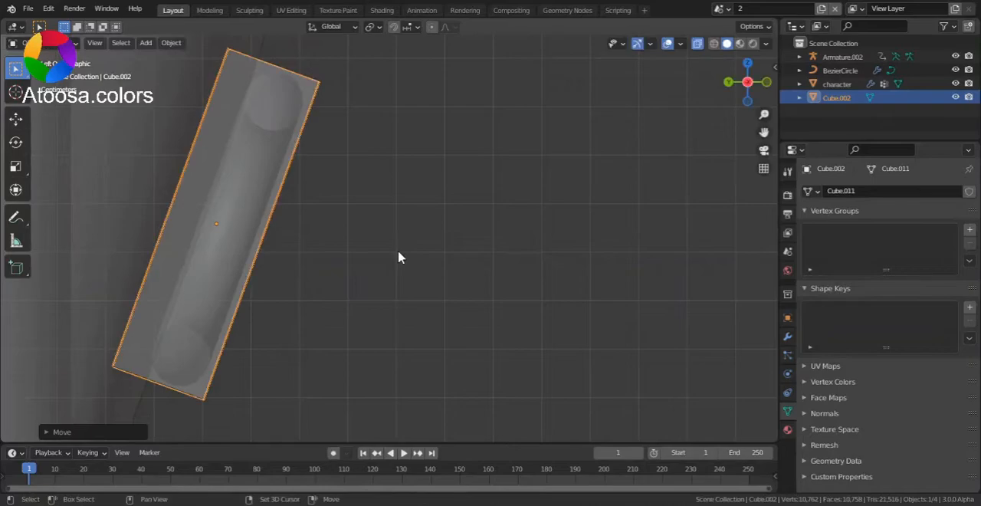
# - Thin the cube slightly along its local Y axis to fit the mouth closely and deselect it
pyautogui.press('s')
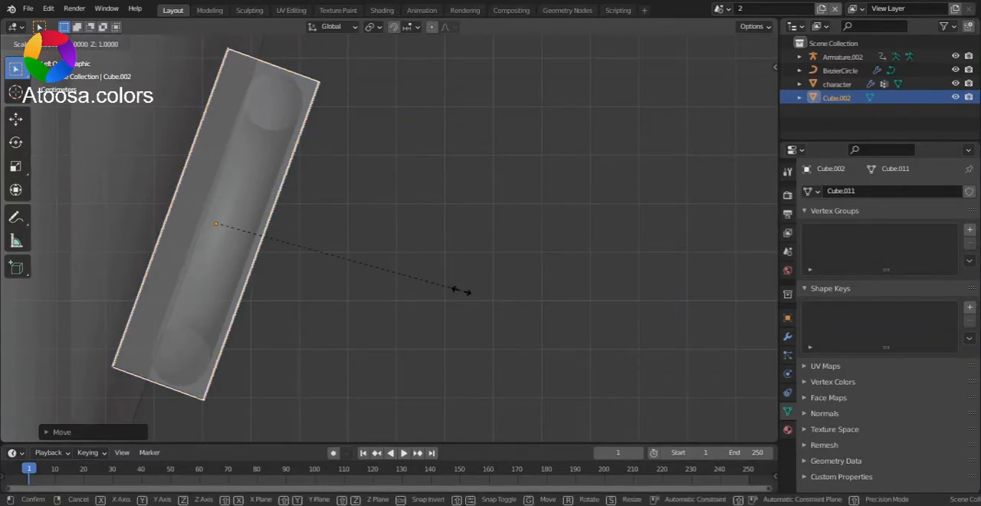
pyautogui.press('y')
pyautogui.press('y')
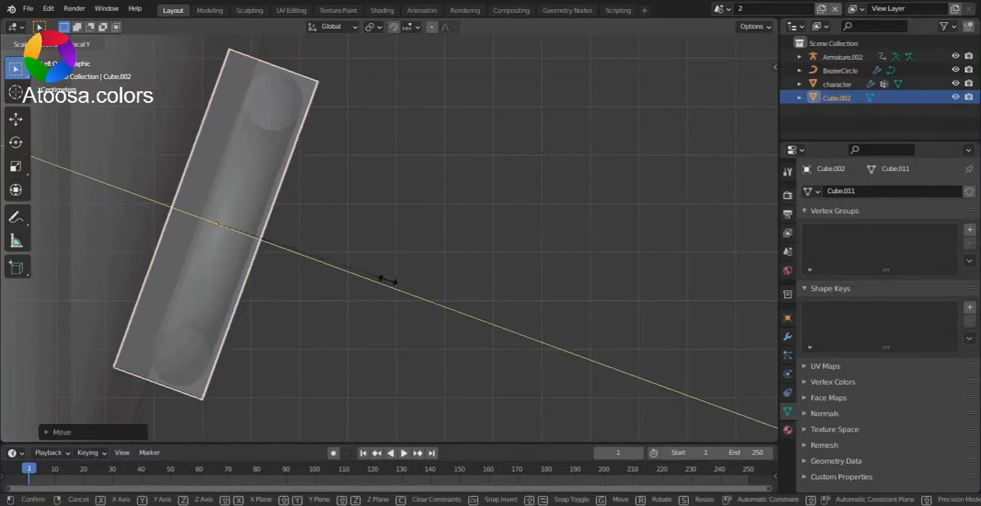
pyautogui.click(245, 244)
pyautogui.click(513, 170)
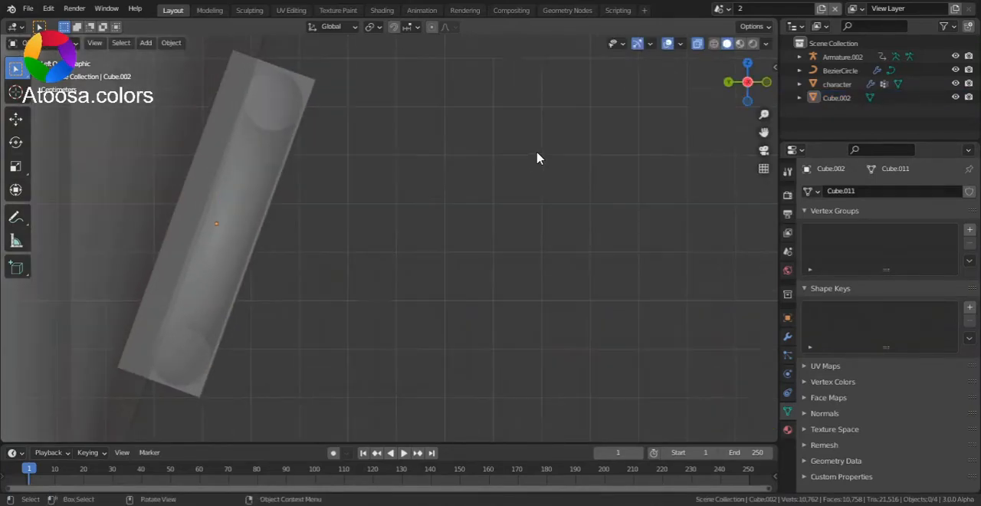
# - Adjust the cube's thickness slightly along its local Y axis to fit the mouth, and deselect it
pyautogui.scroll(1, 226, 197)
pyautogui.click(282, 44)
pyautogui.press('s')
pyautogui.press('y')
pyautogui.press('y')
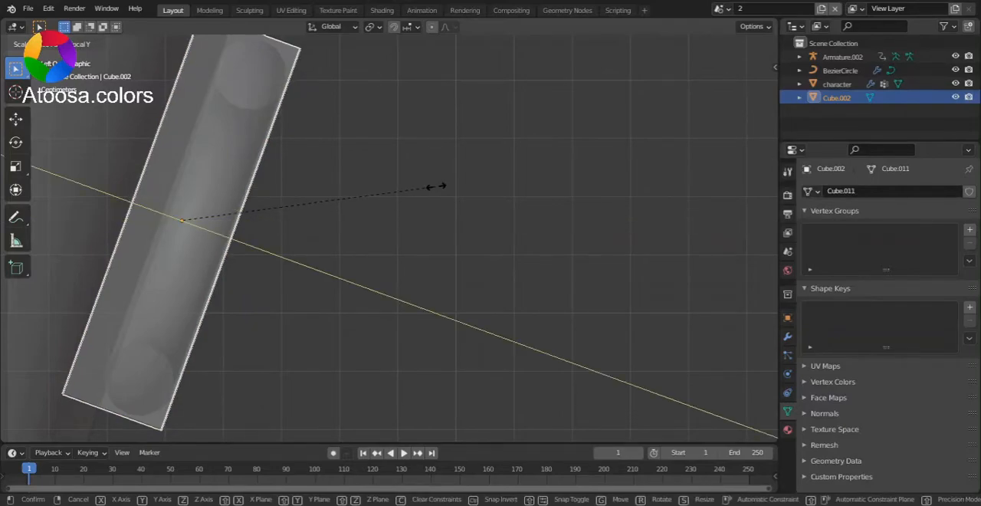
pyautogui.click(418, 191)
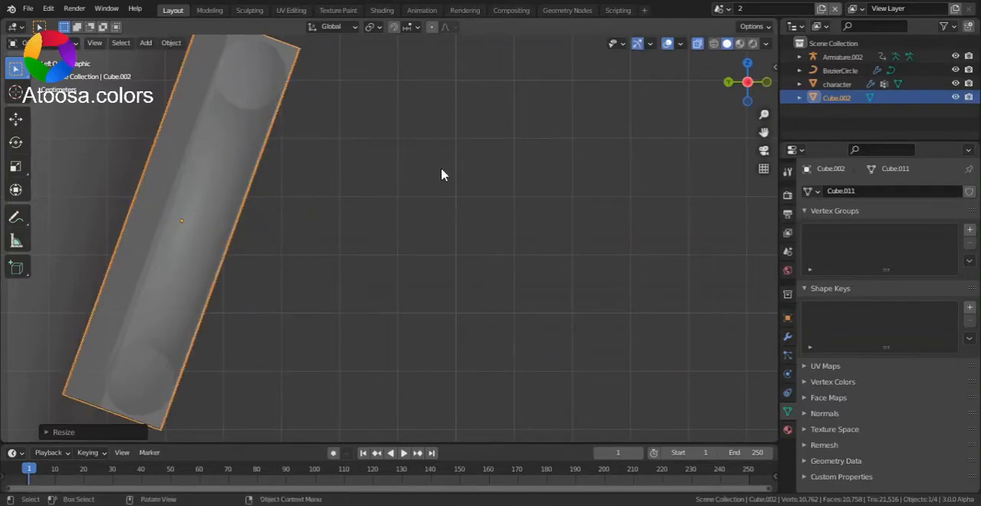
pyautogui.click(440, 167)
# - View the mouth from the front, turn off X-ray and select the cube covering it
pyautogui.scroll(-2, 444, 167)
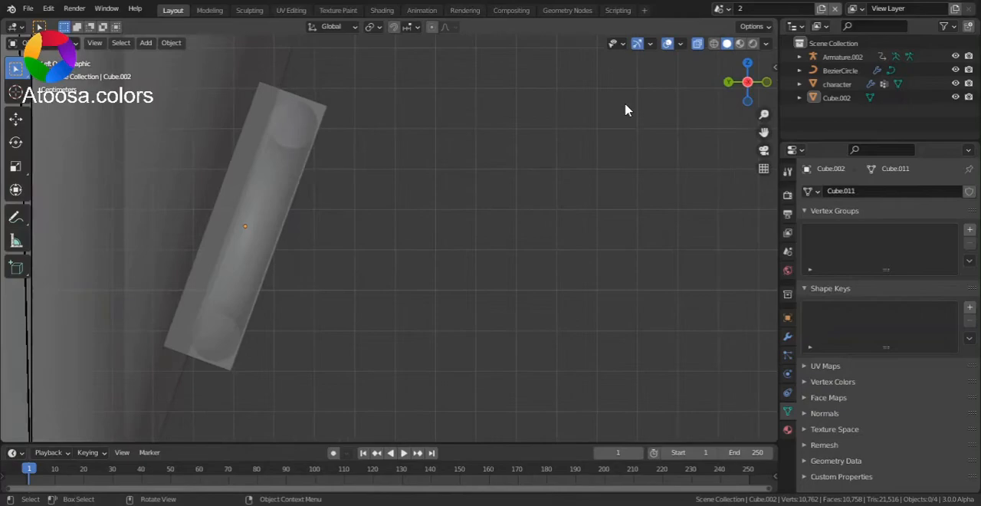
pyautogui.click(767, 84)
pyautogui.scroll(-4, 657, 152)
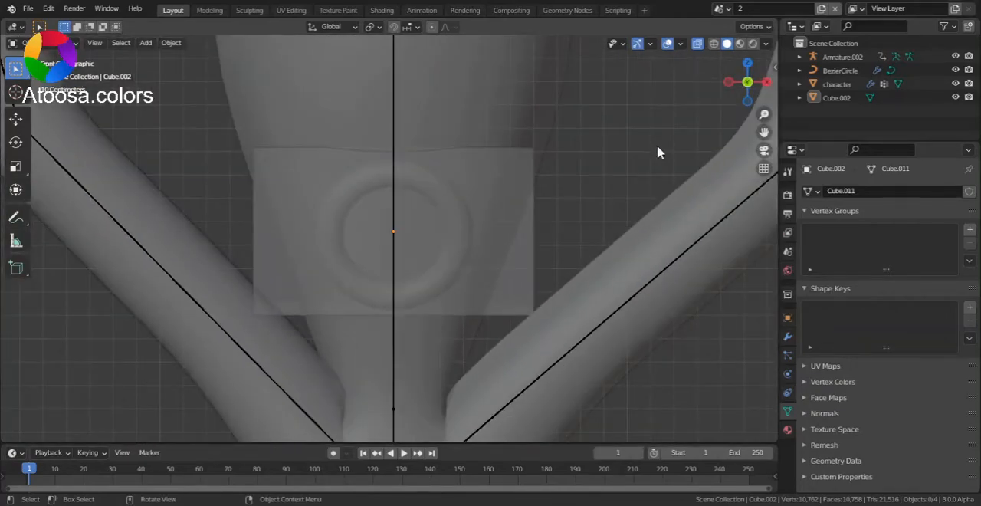
pyautogui.hotkey('alt', 'z')
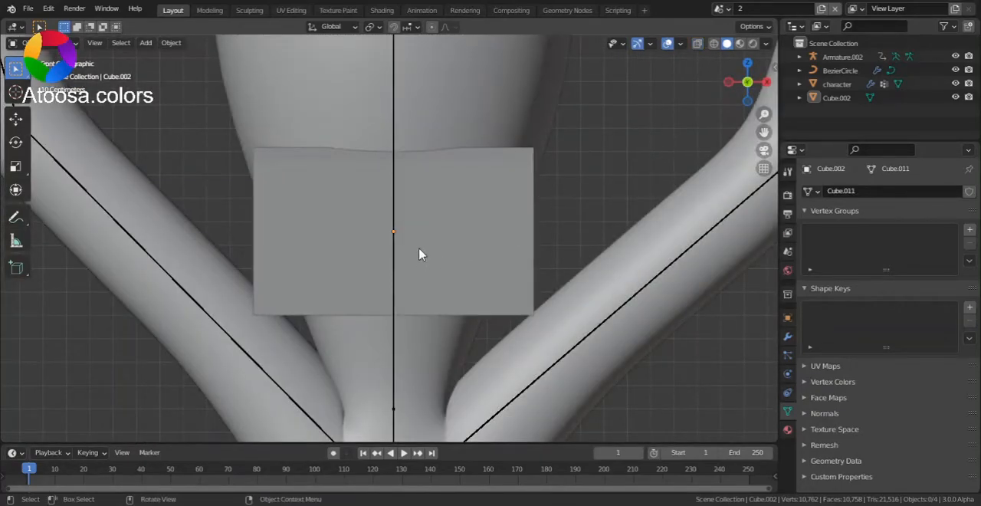
pyautogui.hotkey('alt', 'z')
pyautogui.scroll(1, 345, 258)
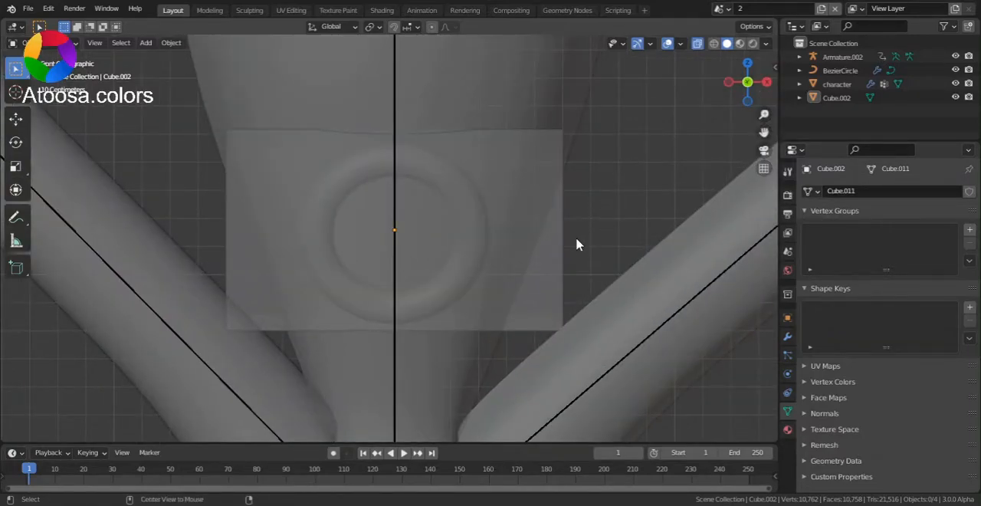
pyautogui.hotkey('alt', 'z')
pyautogui.click(555, 252)
pyautogui.scroll(-3, 594, 238)
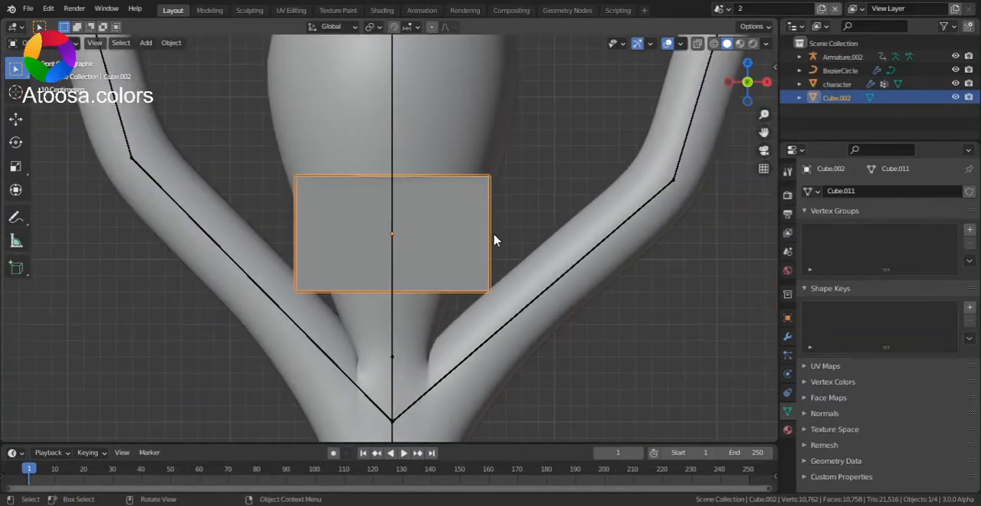
# - Set the cube's viewport display to Bounds so the mouth can be seen through it
pyautogui.click(786, 318)
pyautogui.scroll(-5, 825, 292)
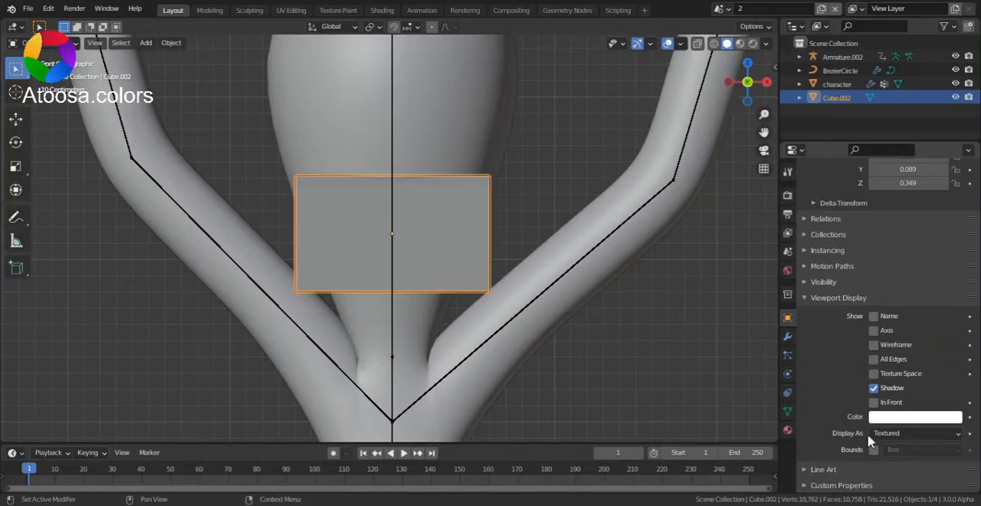
pyautogui.click(891, 433)
pyautogui.click(894, 419)
pyautogui.click(895, 420)
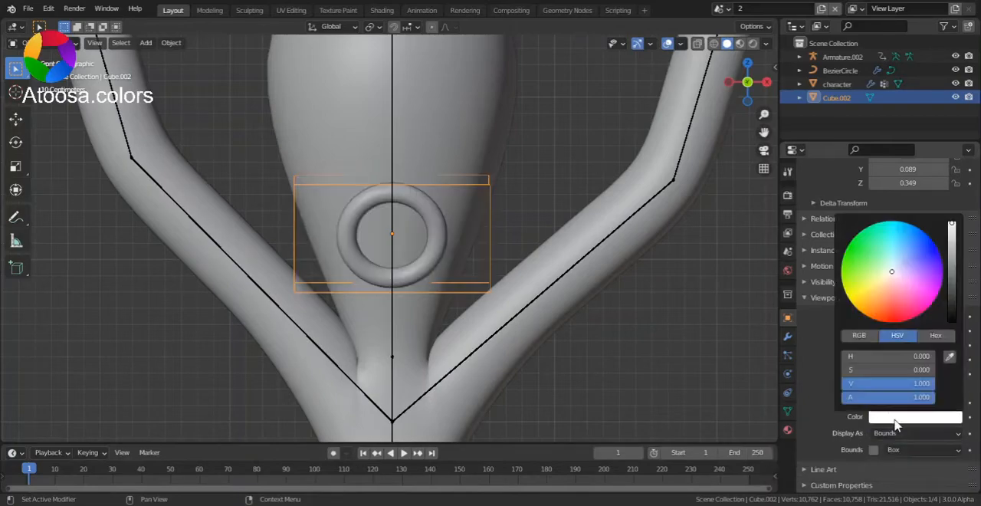
pyautogui.scroll(3, 457, 175)
pyautogui.scroll(-4, 603, 171)
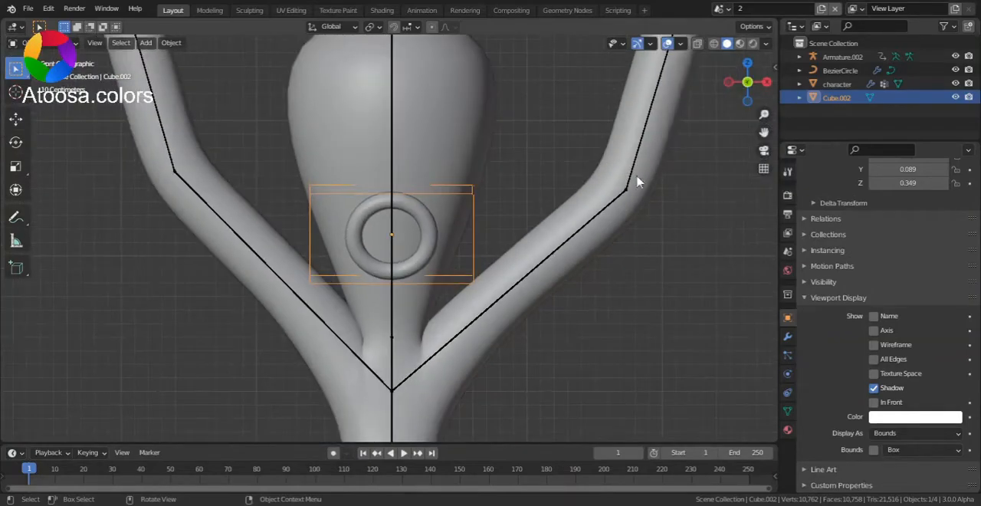
# - Remove the existing Mesh Deform modifier from the mouth curve and add a new Mesh Deform modifier
pyautogui.click(427, 238)
pyautogui.scroll(5, 518, 245)
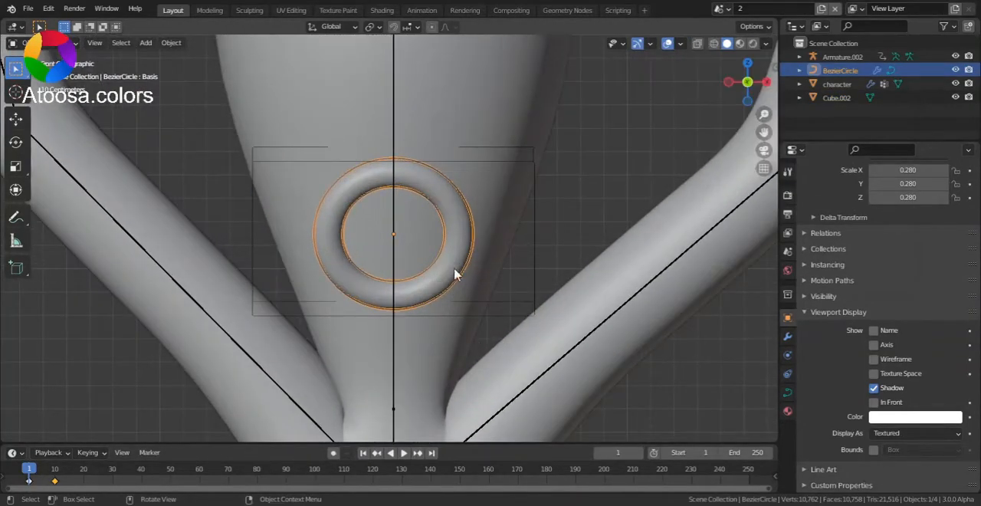
pyautogui.click(787, 336)
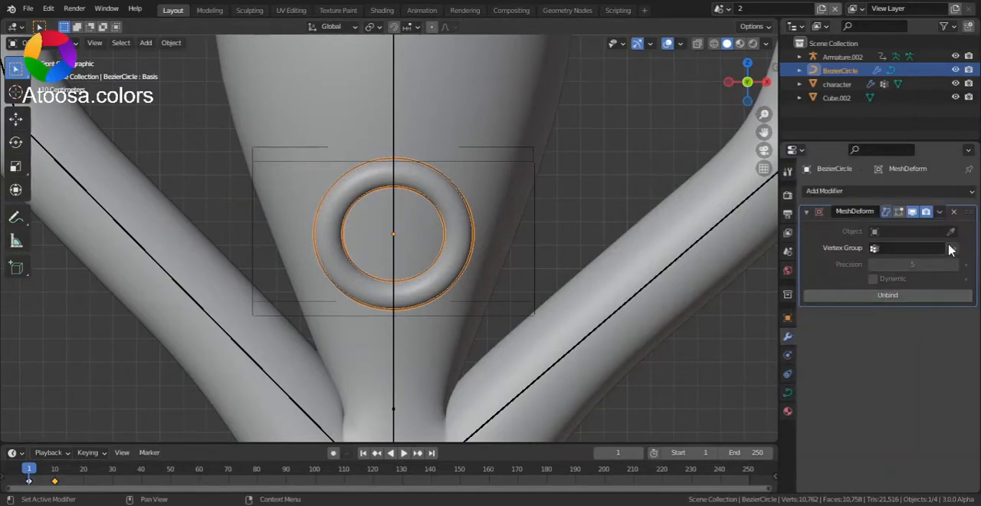
pyautogui.click(953, 212)
pyautogui.click(920, 191)
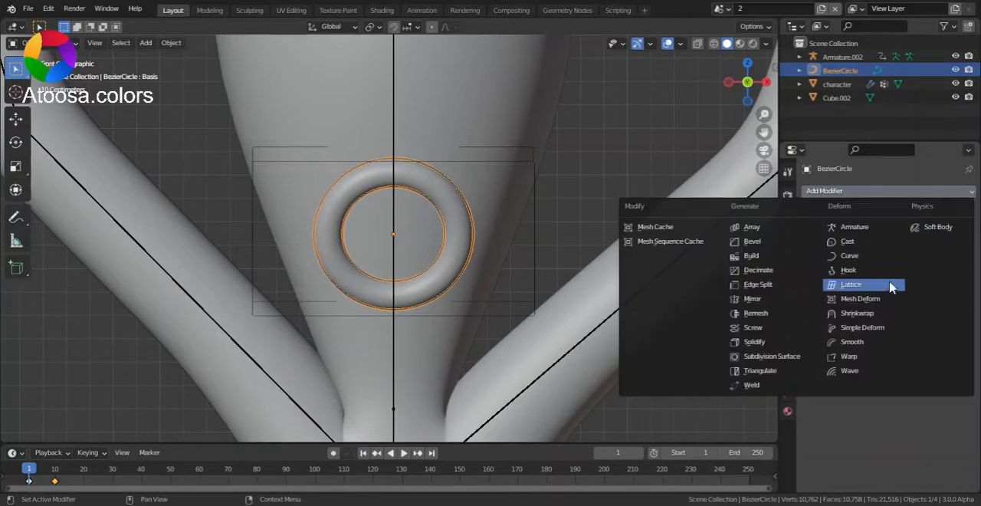
pyautogui.click(888, 303)
# - Set Cube.002 as the mouth curve's Mesh Deform object and bind the modifier
pyautogui.click(952, 231)
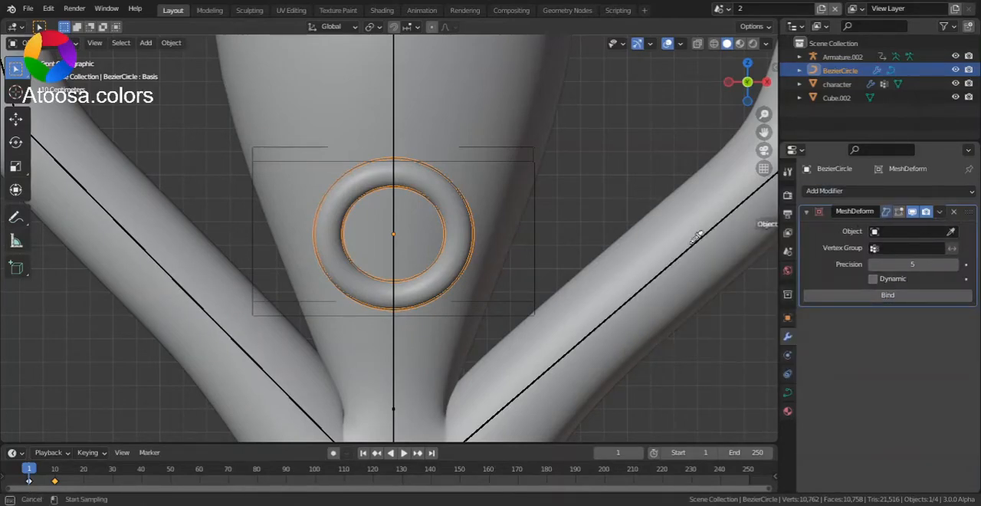
pyautogui.click(539, 263)
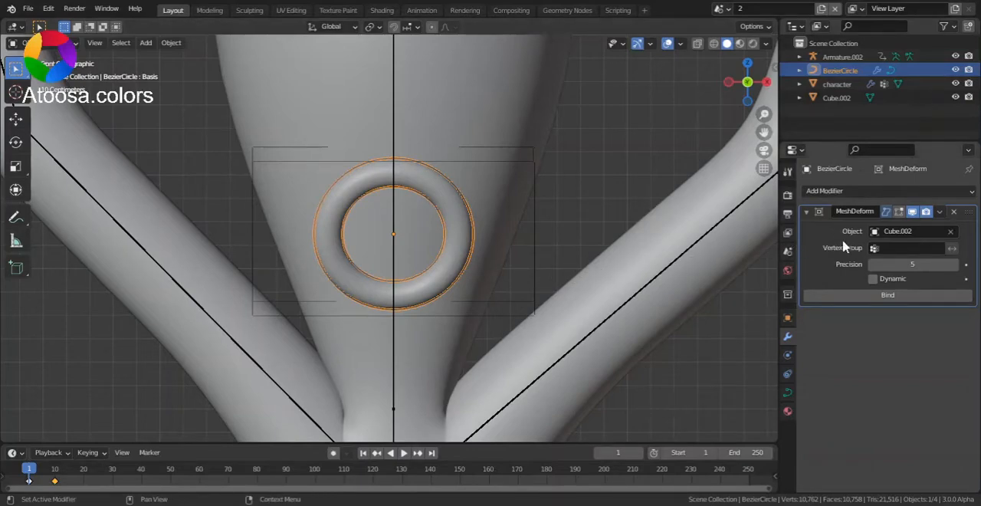
pyautogui.click(862, 295)
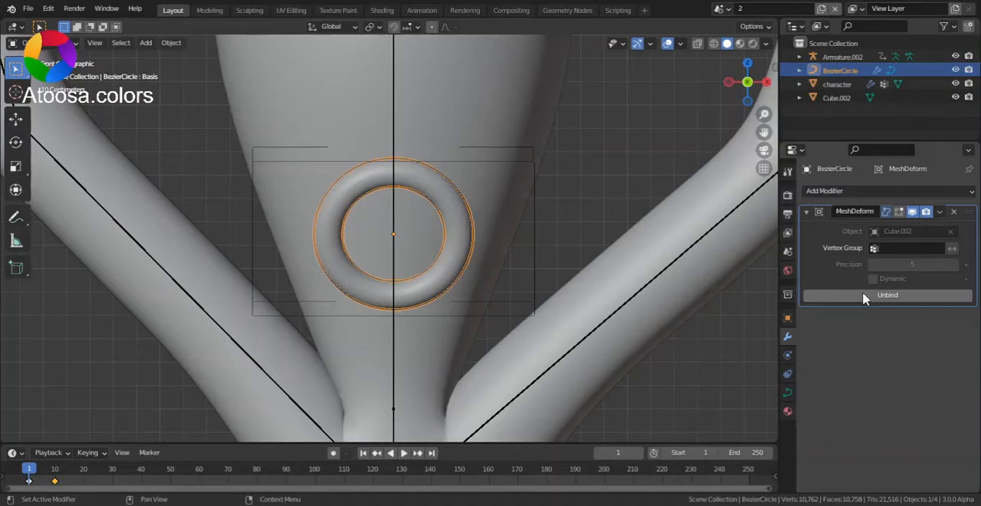
# - Parent the mouth's cube cage to the character's armature with automatic weights
pyautogui.click(536, 259)
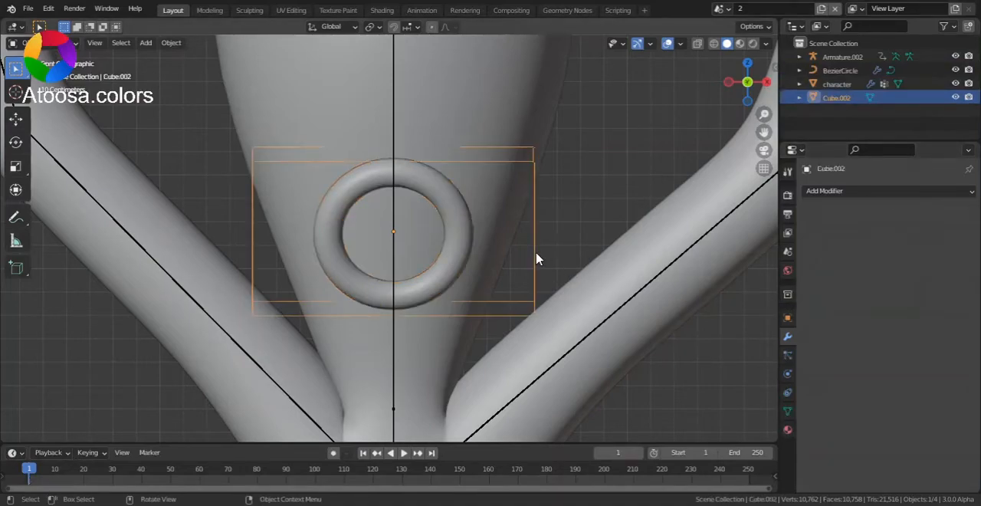
pyautogui.keyDown('shift'); pyautogui.click(613, 324); pyautogui.keyUp('shift')
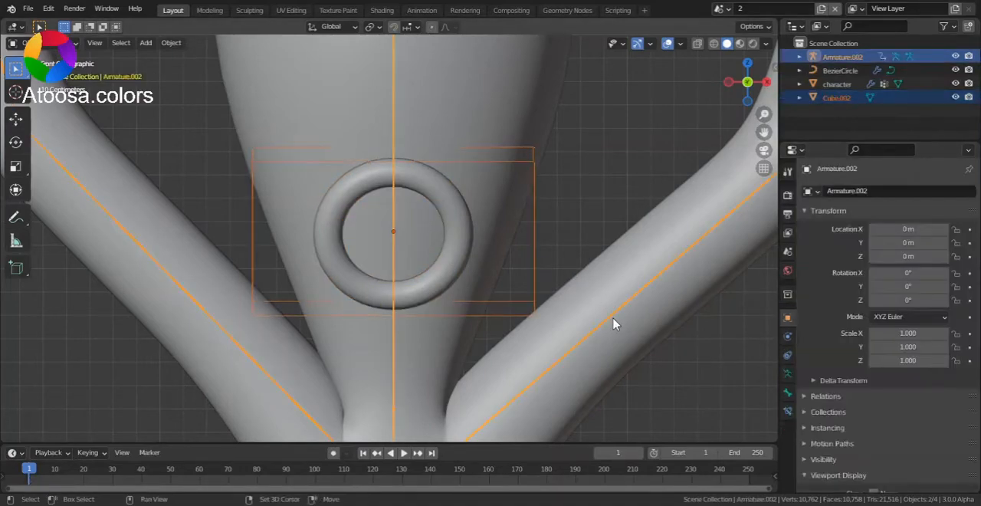
pyautogui.hotkey('ctrl', 'p')
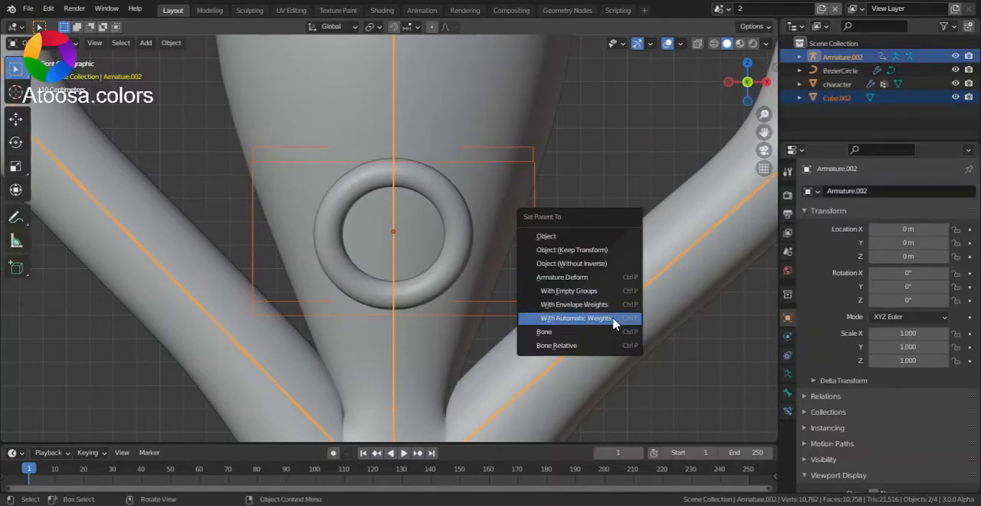
pyautogui.click(613, 318)
# - Hide the viewport overlays, play the animation and orbit around the character to check that the mouth follows the head
pyautogui.scroll(-8, 570, 299)
pyautogui.moveTo(564, 232); pyautogui.dragTo(560, 228, button='middle')
pyautogui.moveTo(741, 82); pyautogui.dragTo(710, 81)
pyautogui.scroll(2, 738, 81)
pyautogui.click(668, 44)
pyautogui.scroll(-3, 559, 215)
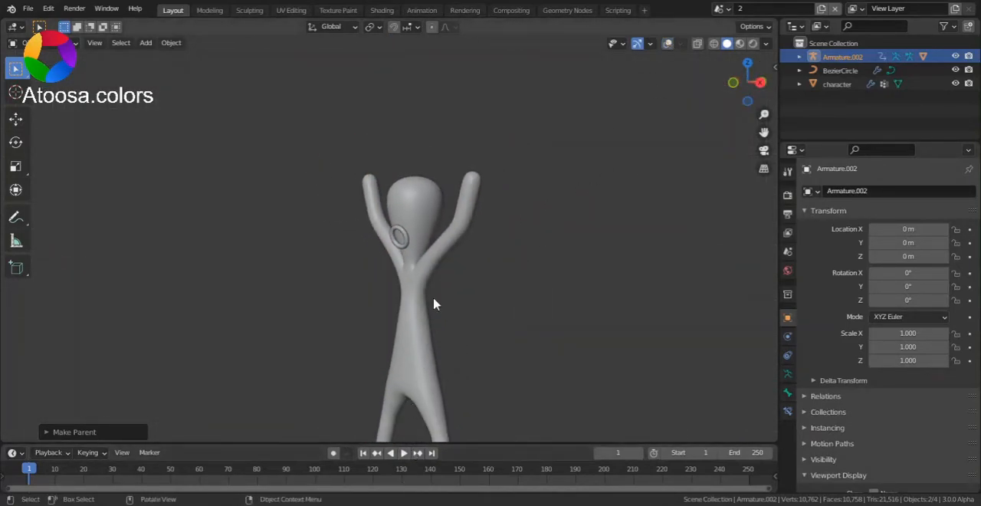
pyautogui.scroll(1, 433, 342)
pyautogui.click(404, 452)
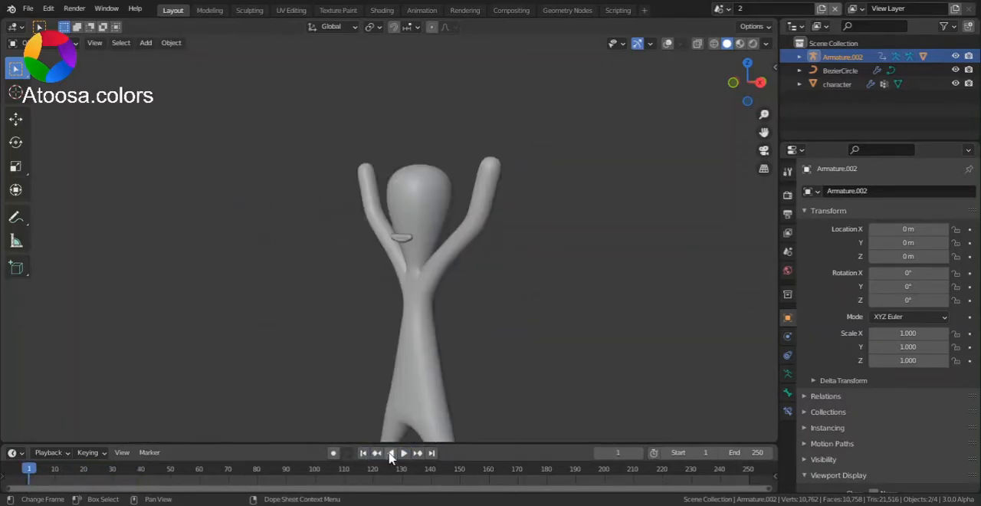
pyautogui.click(405, 455)
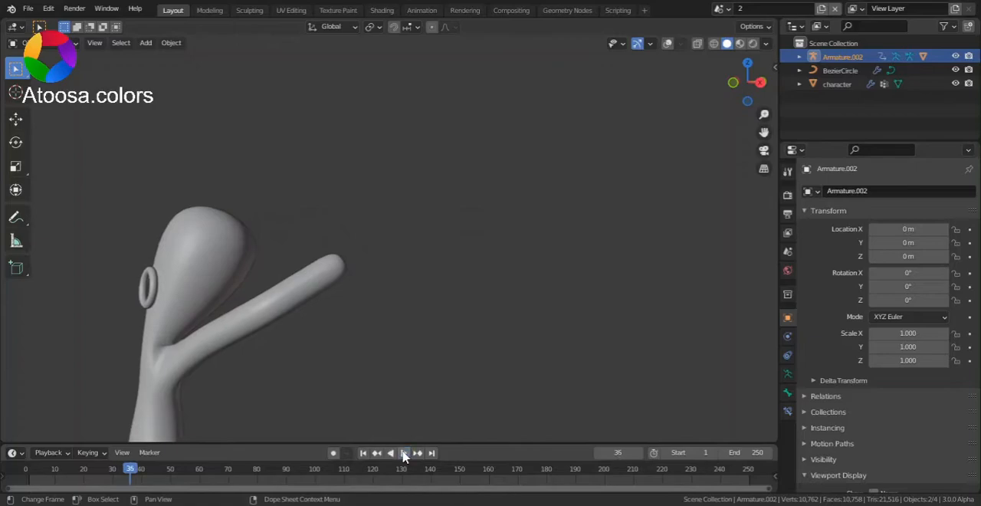
pyautogui.scroll(-1, 680, 109)
pyautogui.moveTo(745, 86); pyautogui.dragTo(774, 86)
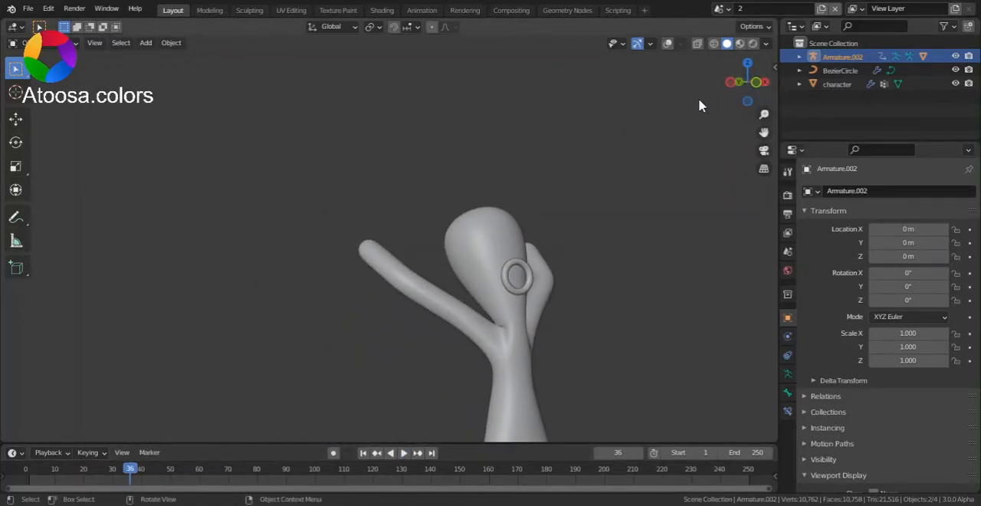
# - Switch to scene 3 and show its hand drawings from the top with overlays turned on
pyautogui.click(721, 9)
pyautogui.click(728, 50)
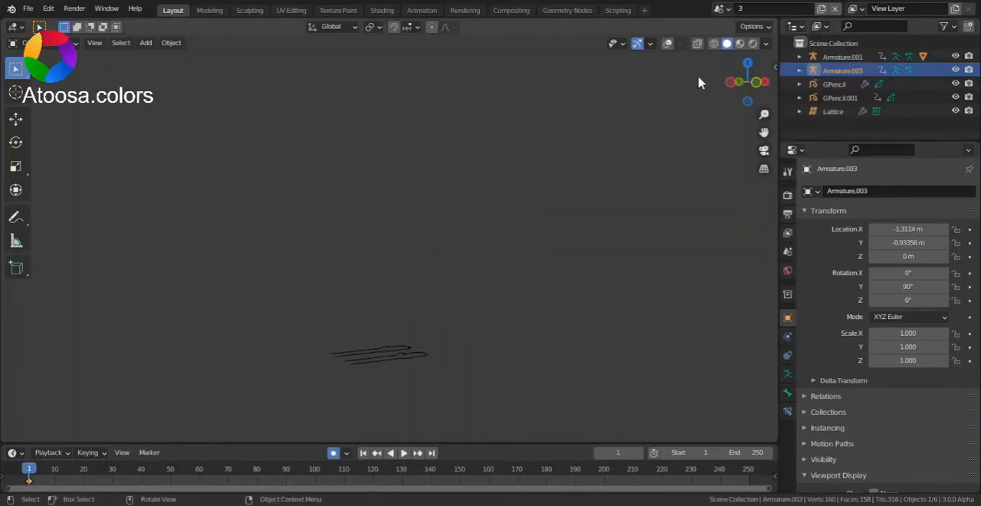
pyautogui.click(747, 63)
pyautogui.click(667, 43)
pyautogui.scroll(3, 571, 240)
# - In Pose Mode, try rotating the upper armature's hand bone to test the lattice deformation, and return to Object Mode
pyautogui.click(455, 172)
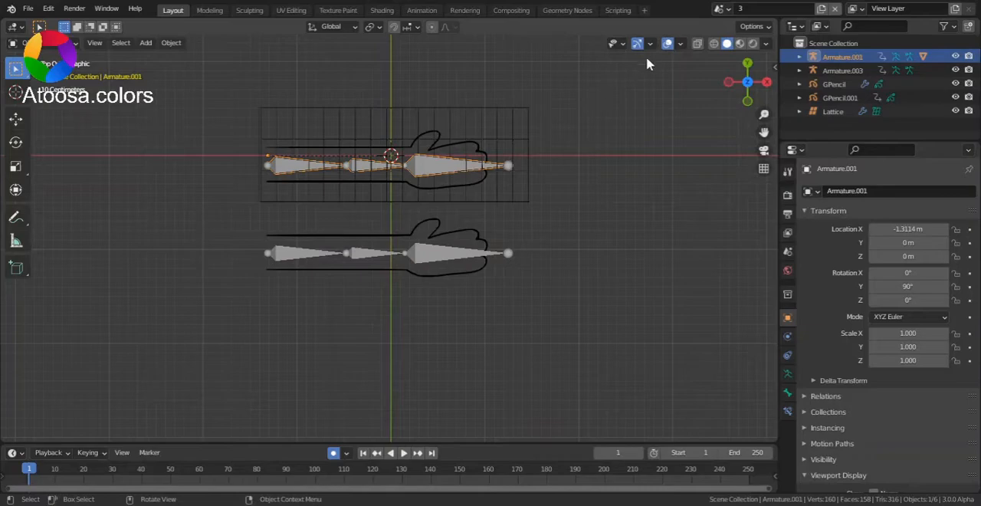
pyautogui.click(667, 42)
pyautogui.moveTo(763, 132); pyautogui.dragTo(742, 184)
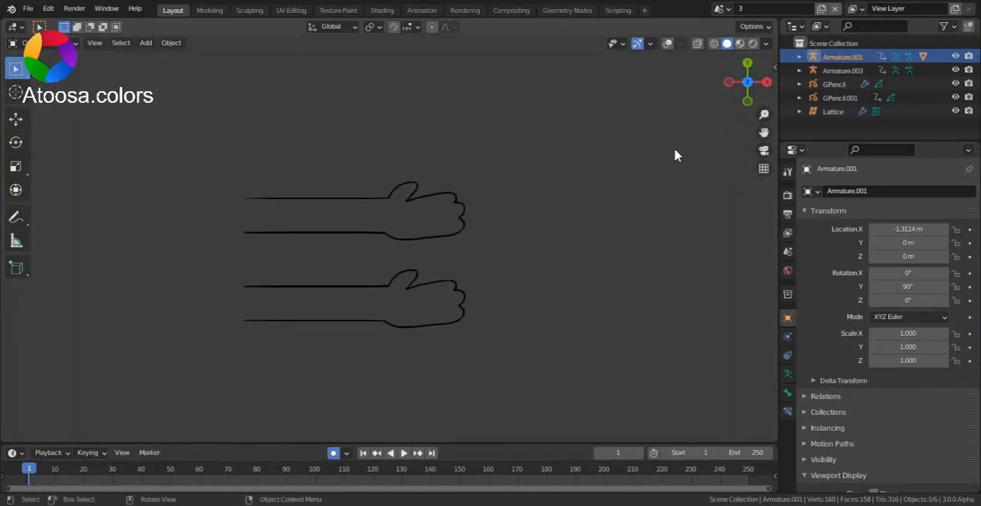
pyautogui.hotkey('ctrl', 'Tab')
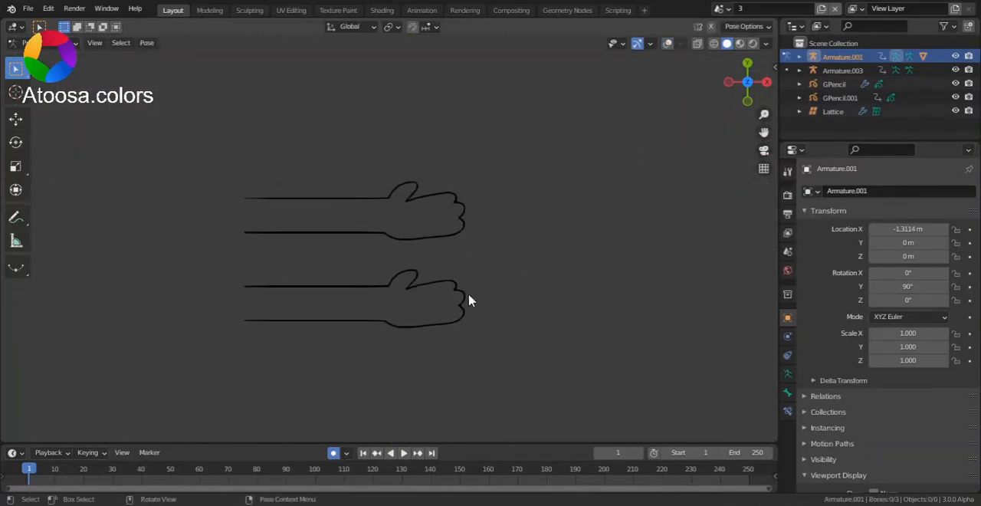
pyautogui.click(667, 43)
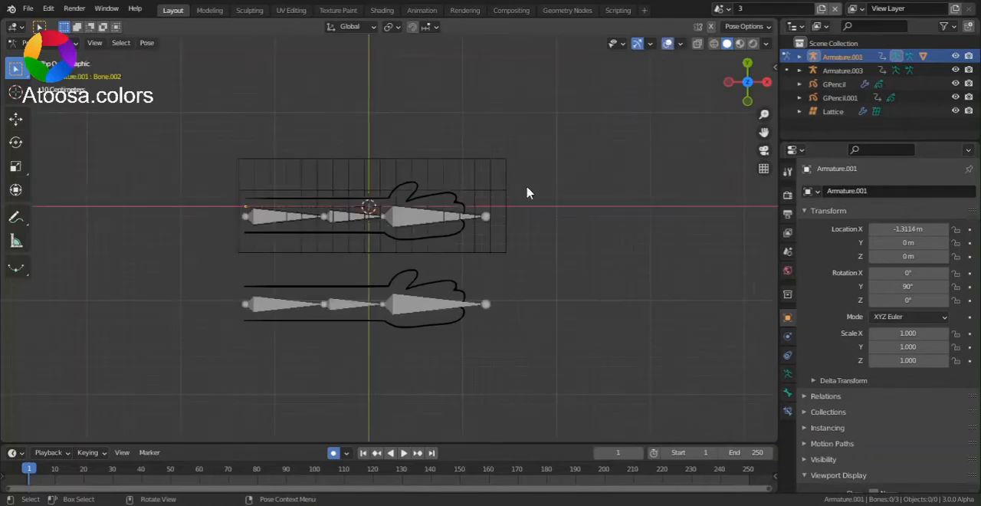
pyautogui.click(435, 220)
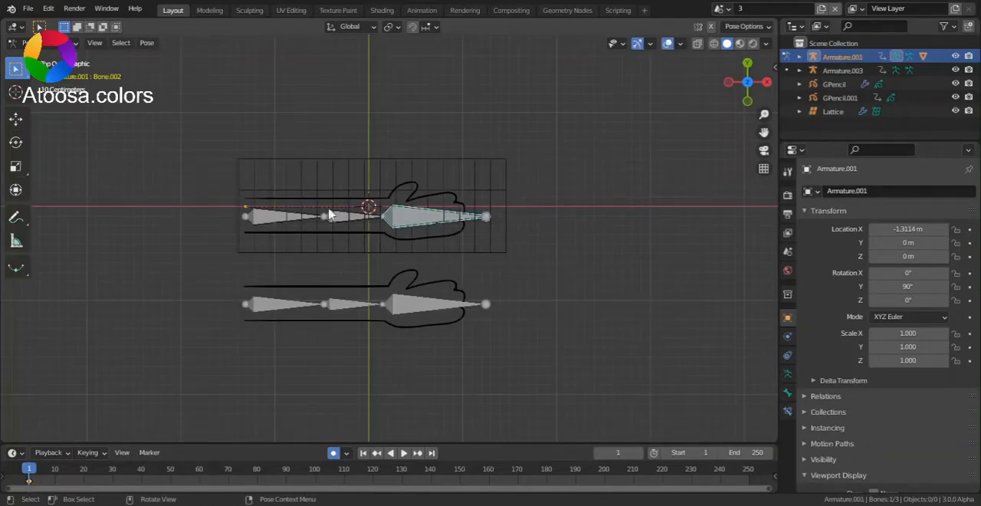
pyautogui.scroll(1, 448, 215)
pyautogui.press('r')
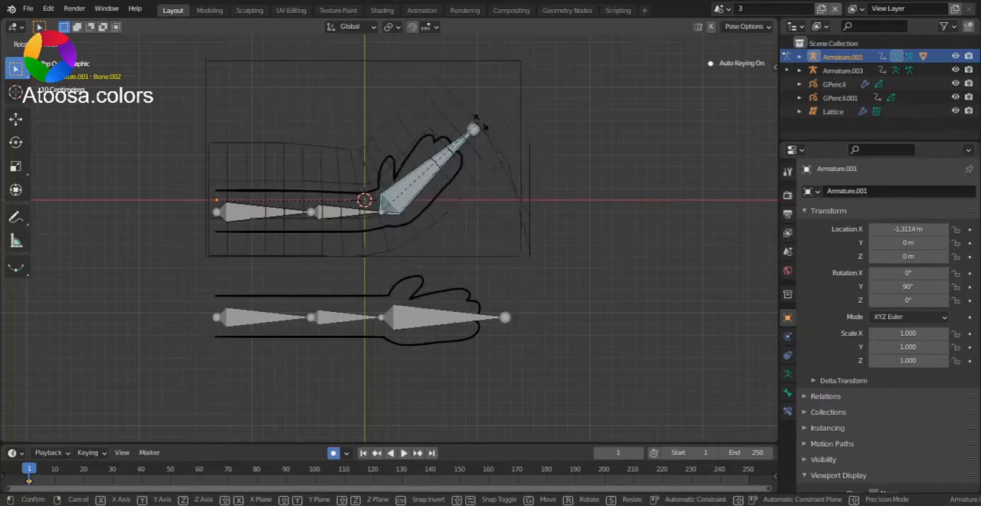
pyautogui.rightClick(445, 198)
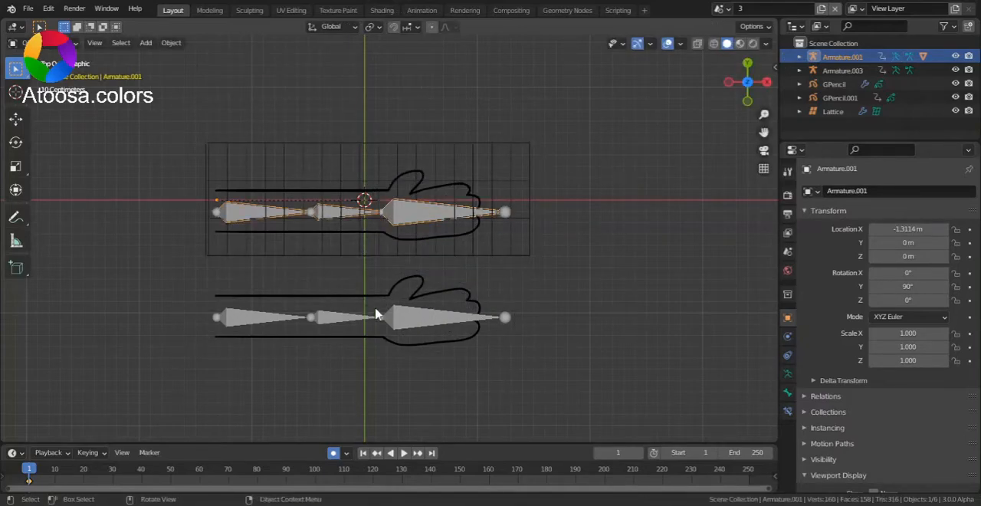
# - Try rotating the lower armature's hand bone in Pose Mode to test its drawing, and return to Object Mode
pyautogui.click(409, 324)
pyautogui.click(409, 321)
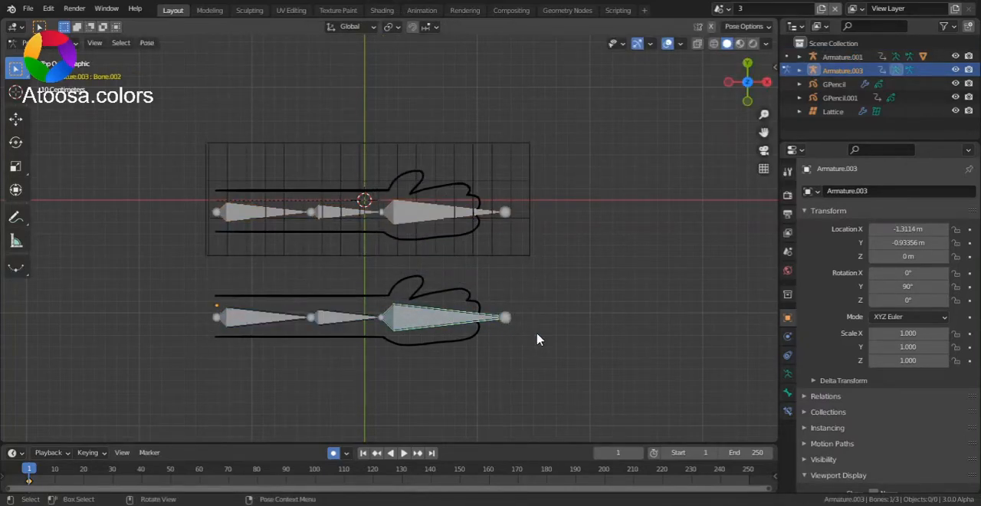
pyautogui.press('r')
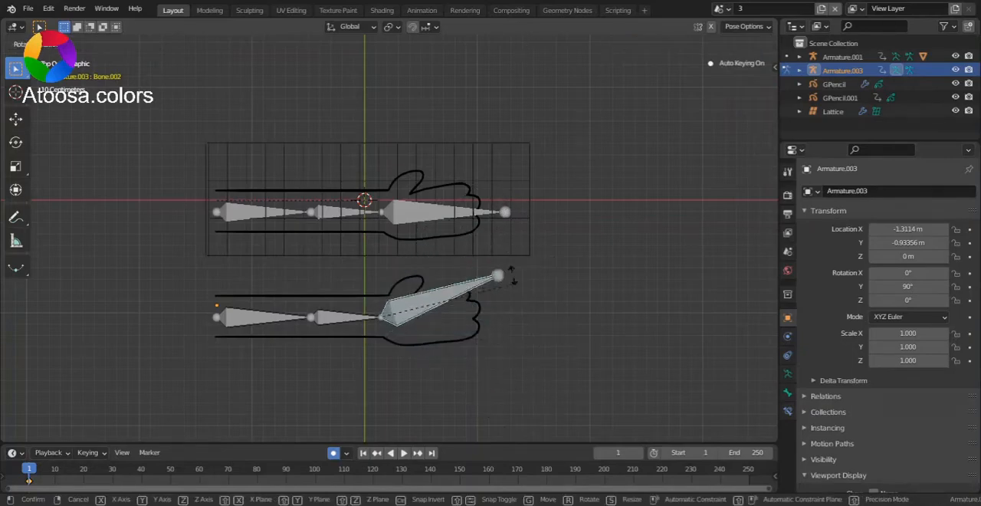
pyautogui.rightClick(508, 245)
pyautogui.hotkey('ctrl', 'Tab')
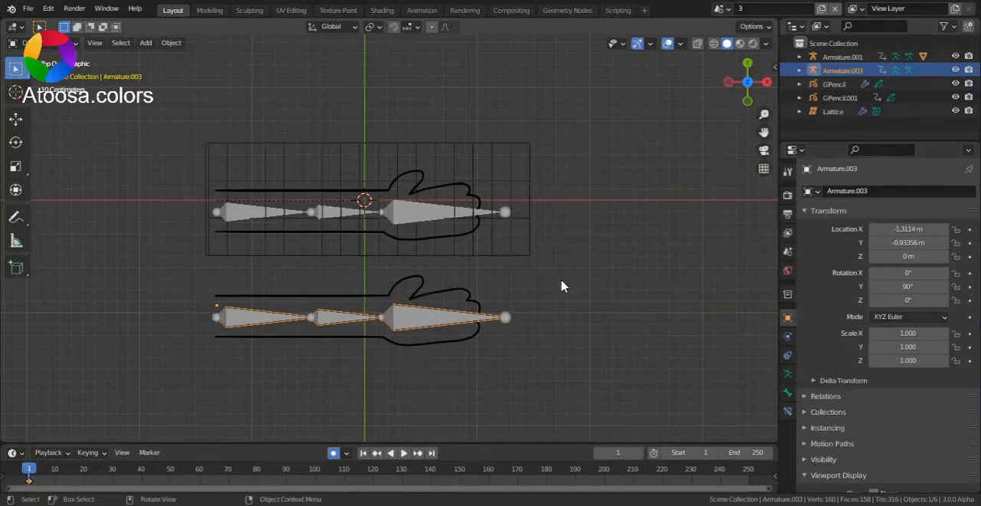
# - Add a lattice and stretch it along X to span the full length of the hand drawings
pyautogui.moveTo(763, 131); pyautogui.dragTo(787, 78)
pyautogui.hotkey('shift', 'a')
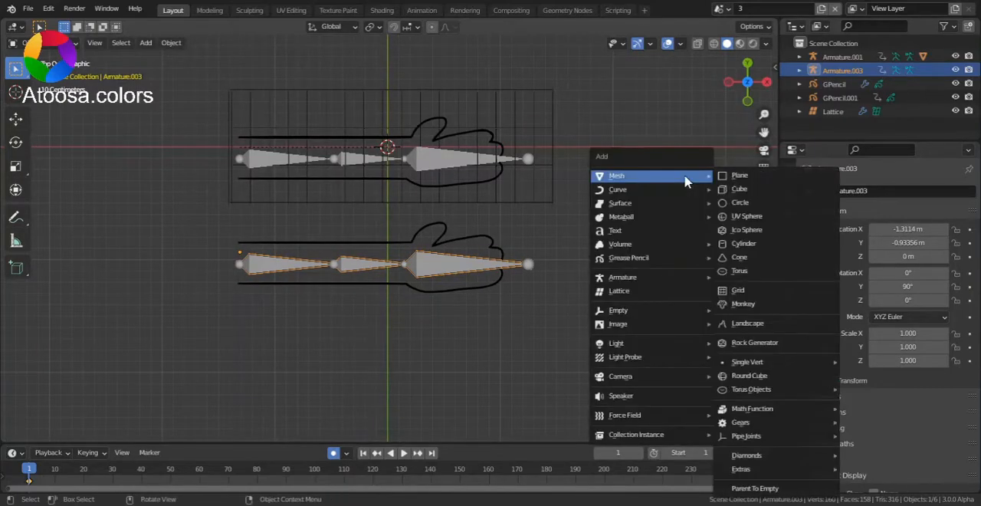
pyautogui.click(633, 291)
pyautogui.scroll(1, 449, 158)
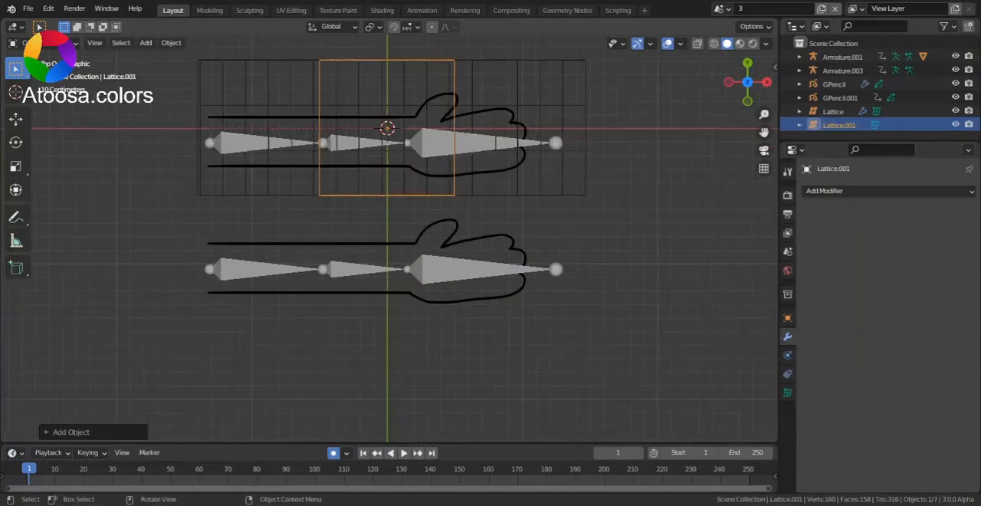
pyautogui.press('s')
pyautogui.press('x')
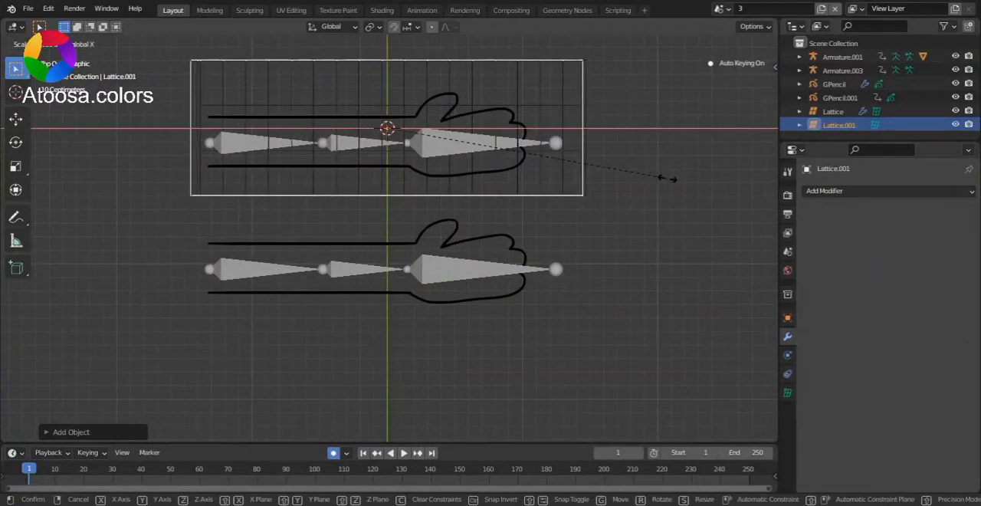
pyautogui.click(667, 178)
# - Move the new lattice along Y so that it surrounds the lower hand drawing
pyautogui.press('s')
pyautogui.press('y')
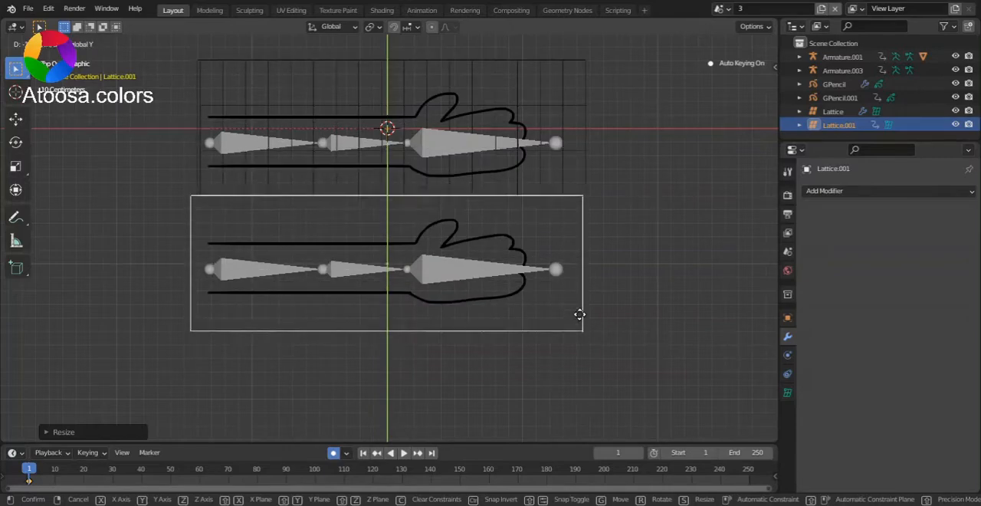
pyautogui.click(579, 314)
# - Add a cube and scale it along X and Y to roughly the lower lattice's length and width
pyautogui.hotkey('shift', 'a')
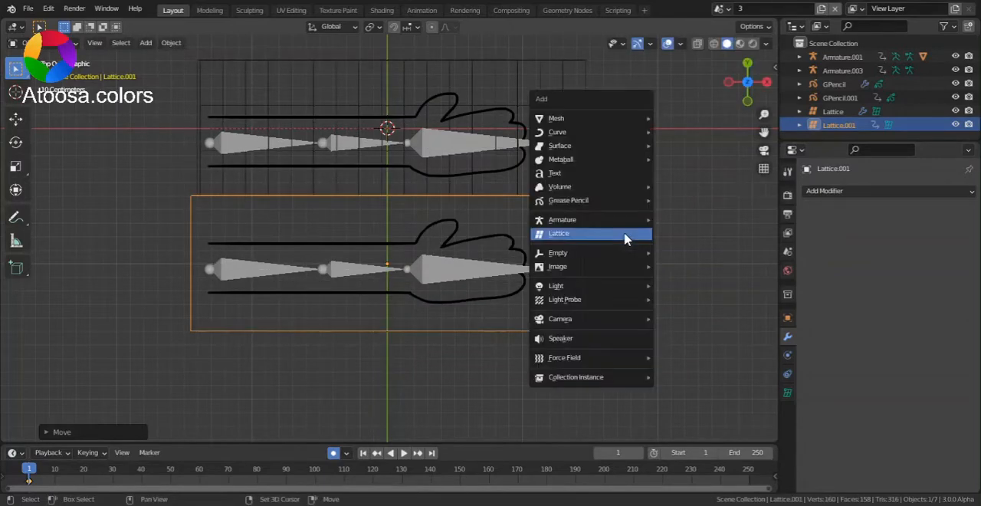
pyautogui.moveTo(595, 119)
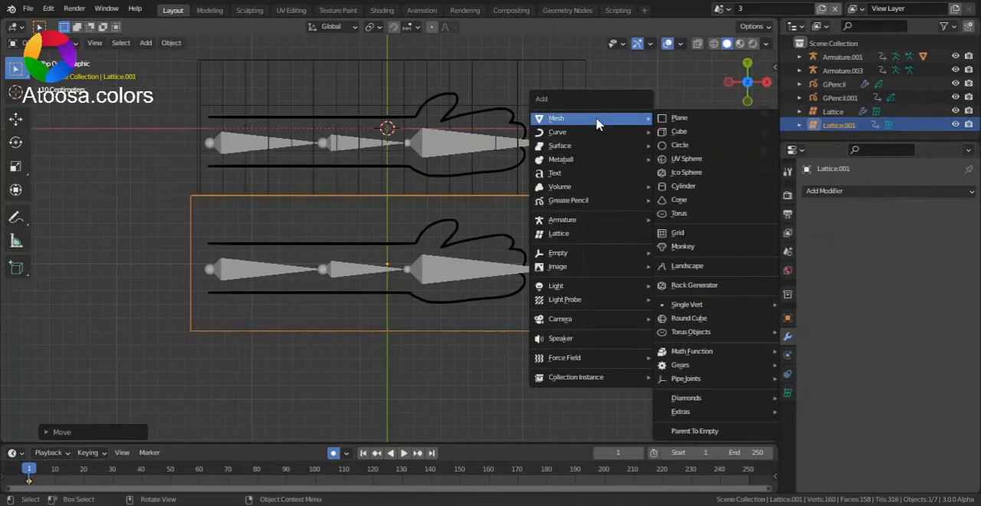
pyautogui.click(689, 131)
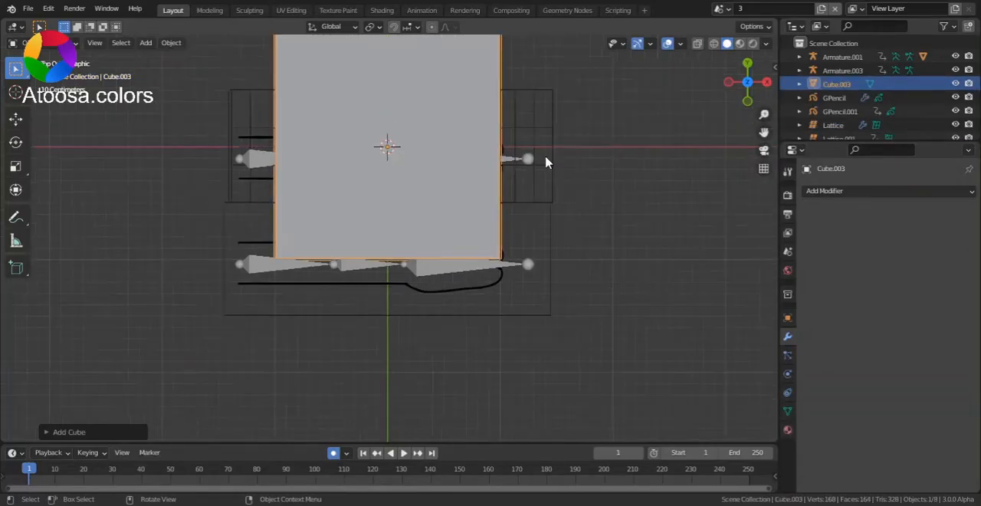
pyautogui.press('s')
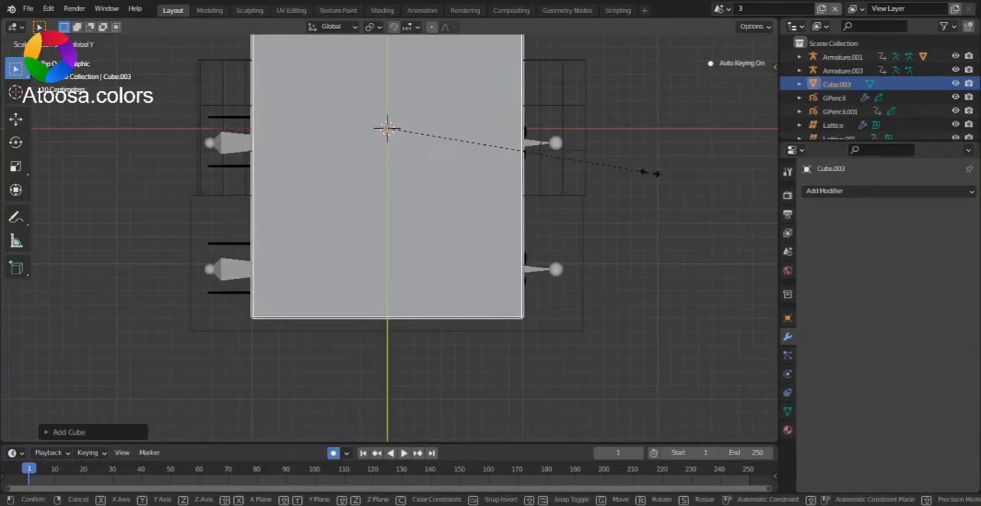
pyautogui.press('x')
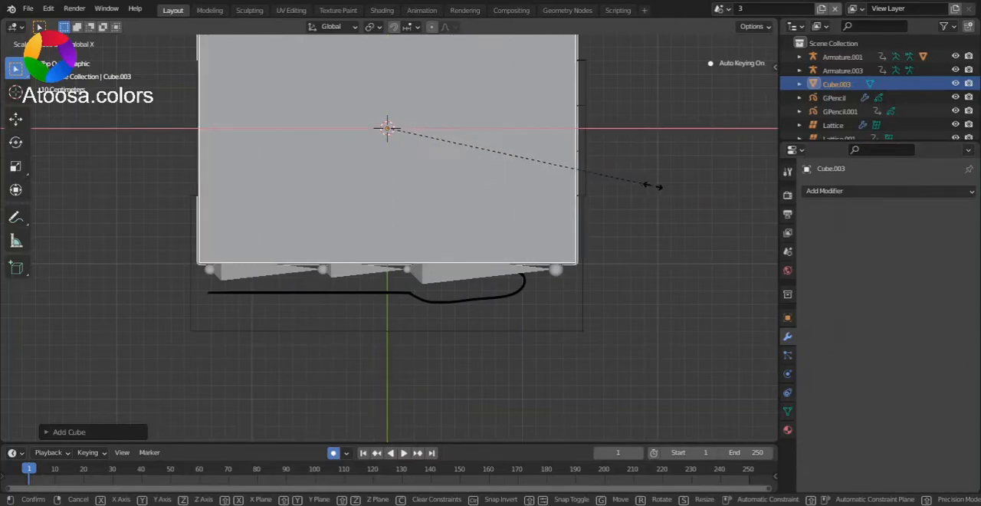
pyautogui.click(648, 192)
pyautogui.scroll(-3, 659, 184)
pyautogui.press('s')
pyautogui.press('y')
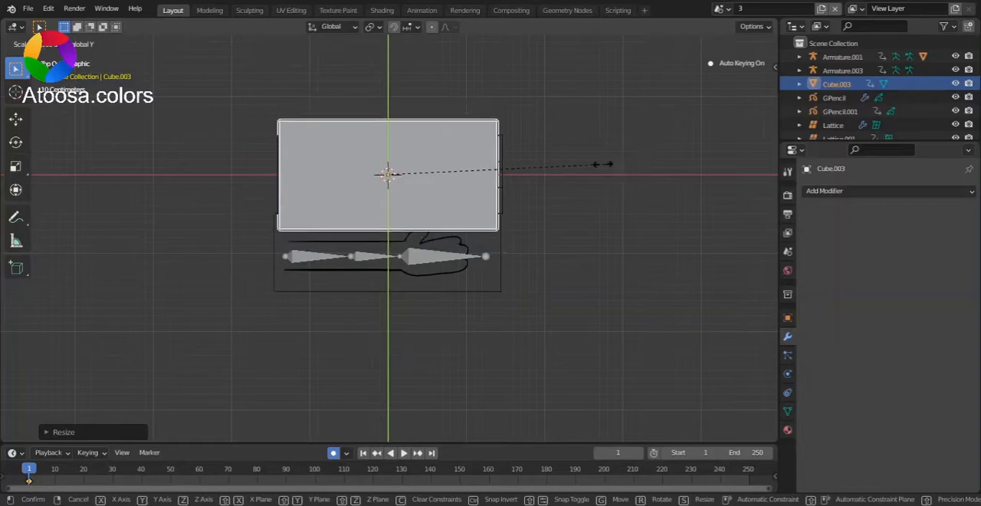
pyautogui.click(544, 172)
pyautogui.scroll(3, 537, 199)
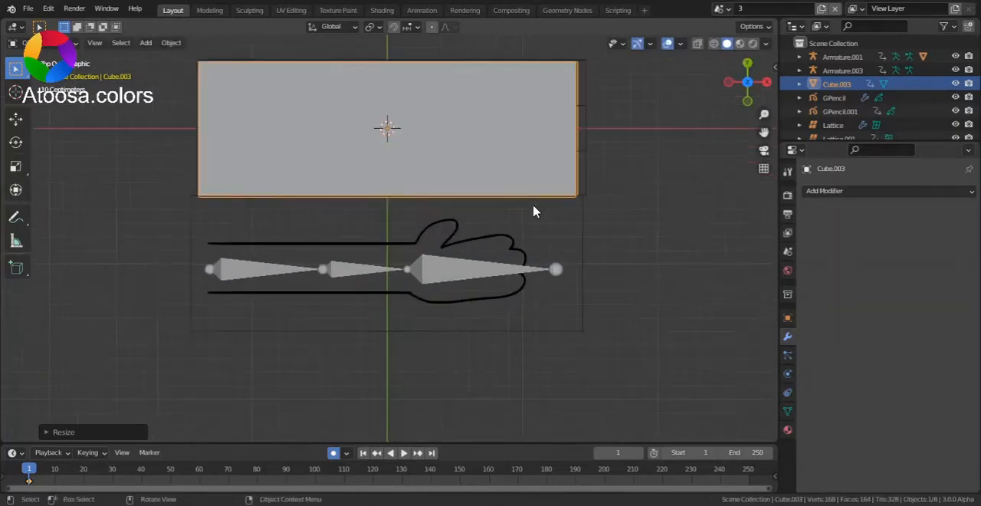
# - Move the cube along Y so that it covers the lower hand drawing
pyautogui.press('Tab')
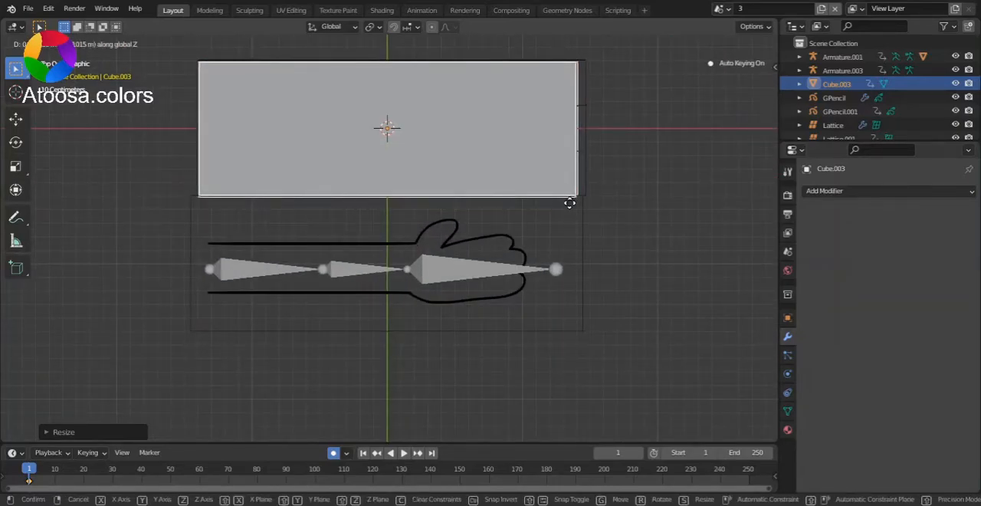
pyautogui.press('g')
pyautogui.press('y')
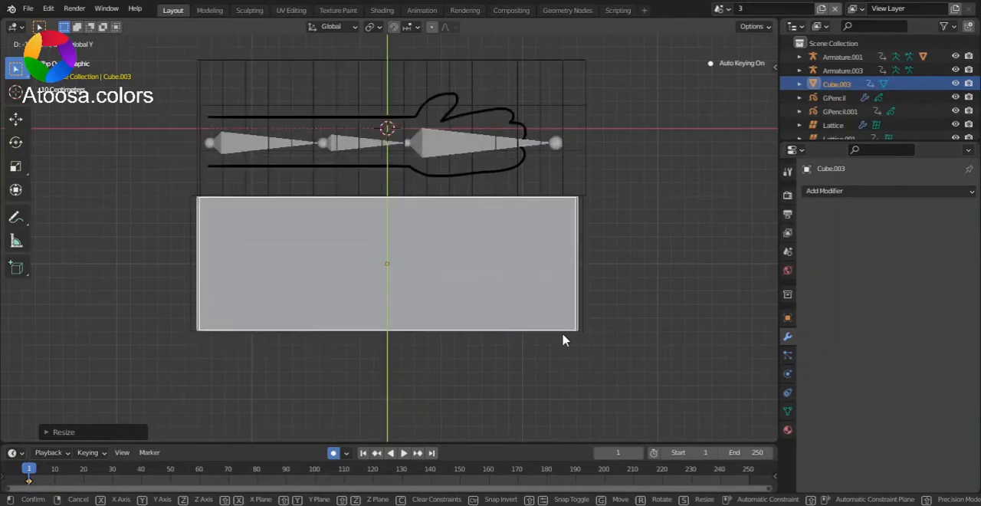
pyautogui.click(565, 335)
pyautogui.press('Tab')
# - Widen the cube along X to match the lower lattice's length and turn on X-ray display
pyautogui.scroll(1, 606, 314)
pyautogui.press('s')
pyautogui.press('x')
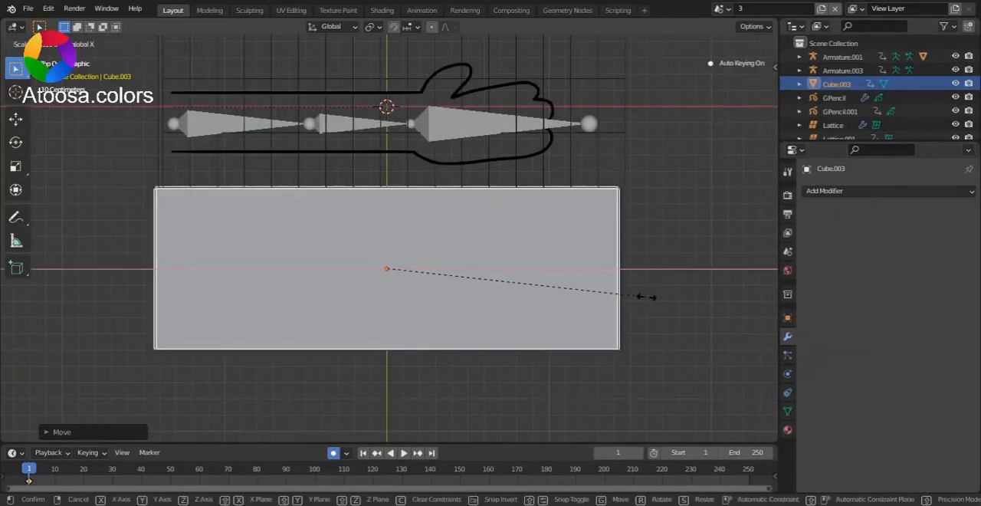
pyautogui.click(651, 296)
pyautogui.hotkey('alt', 'z')
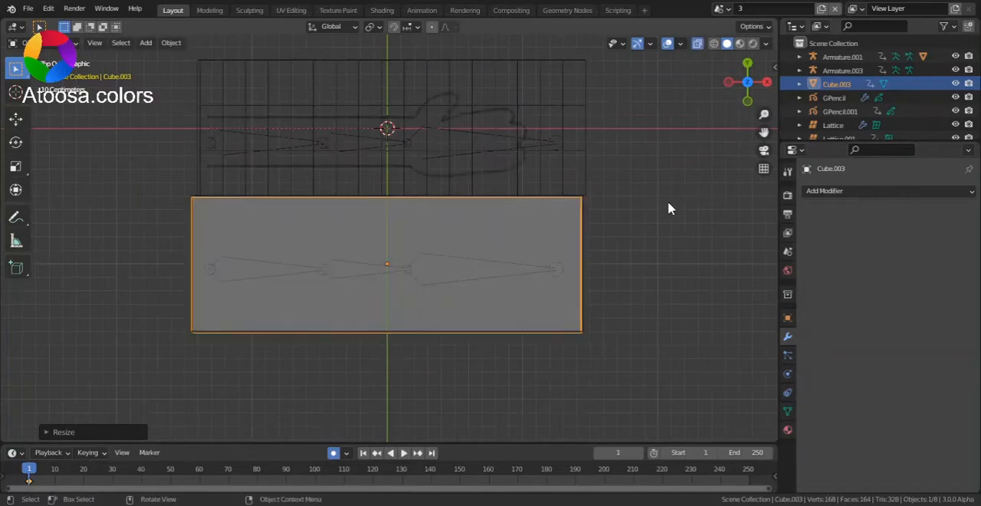
# - In the front view, flatten the cube along Z to about the armature's thickness
pyautogui.moveTo(745, 83); pyautogui.dragTo(766, 23)
pyautogui.click(746, 97)
pyautogui.click(746, 63)
pyautogui.press('s')
pyautogui.press('z')
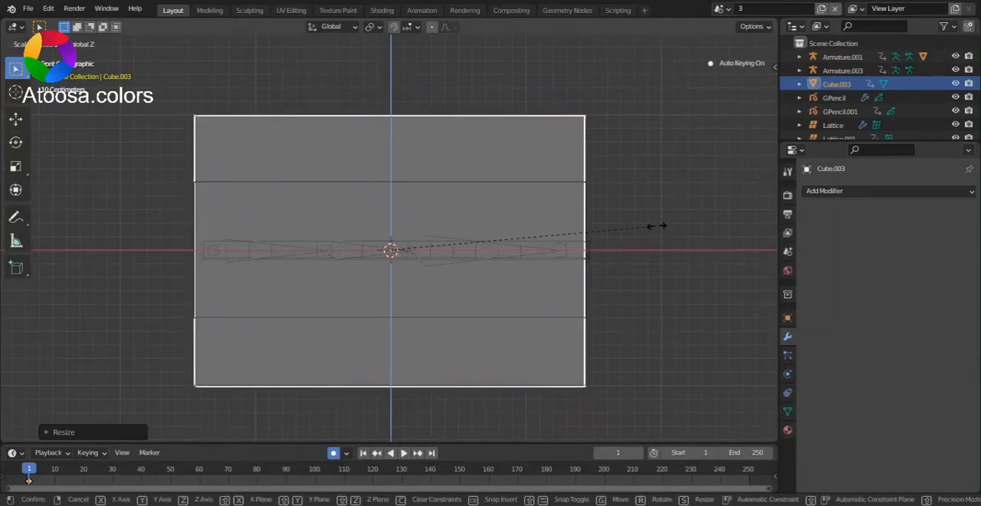
pyautogui.rightClick(345, 262)
pyautogui.press('s')
pyautogui.press('z')
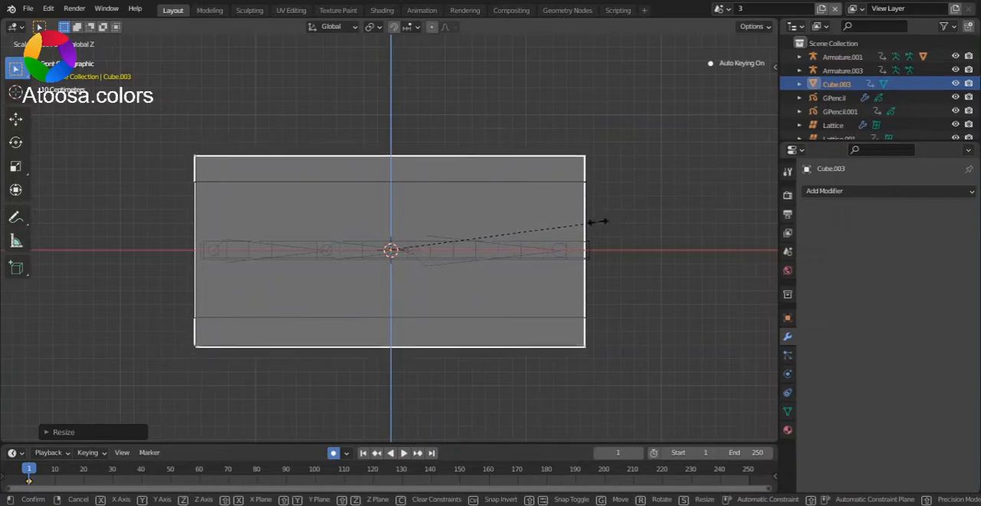
pyautogui.click(405, 259)
# - Select the lower lattice and flatten it along Z to match the cube's height
pyautogui.scroll(3, 686, 233)
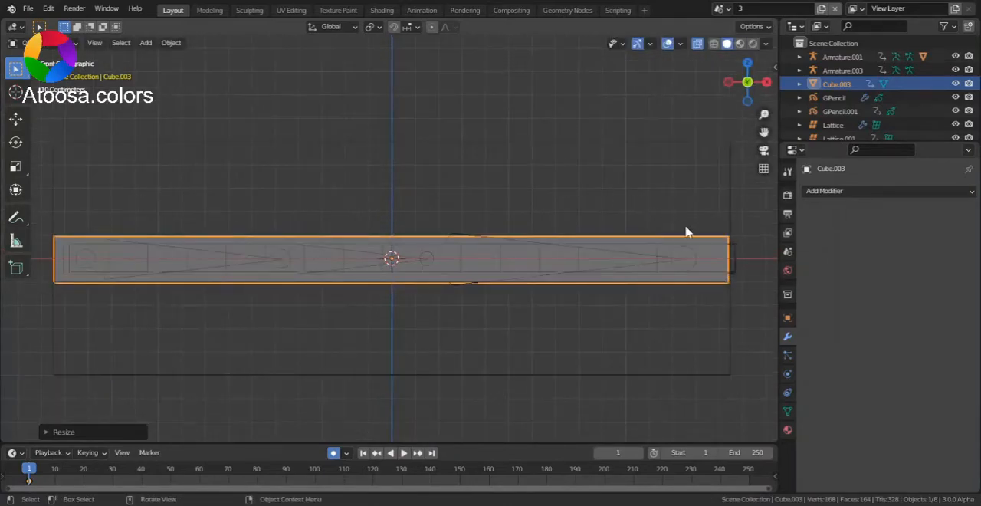
pyautogui.click(670, 141)
pyautogui.press('s')
pyautogui.press('z')
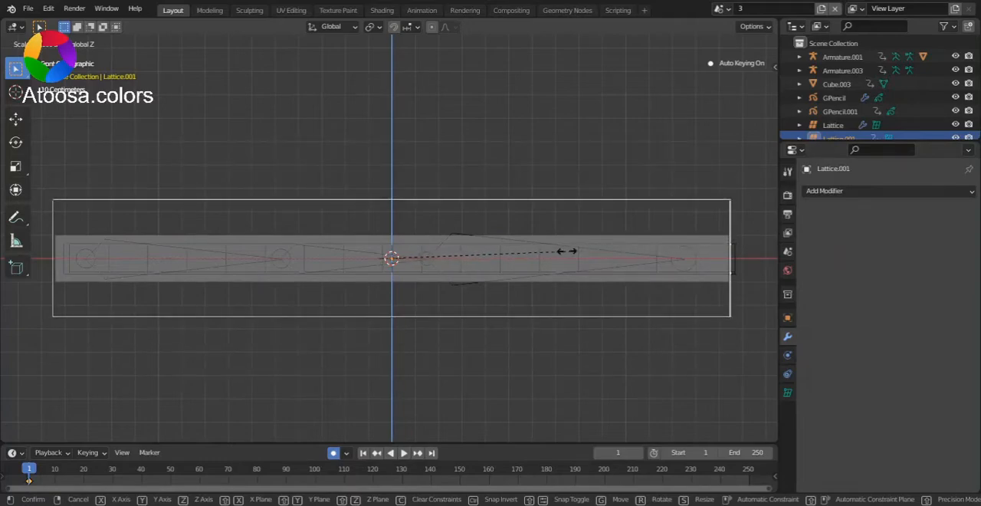
pyautogui.click(449, 261)
pyautogui.scroll(-3, 667, 153)
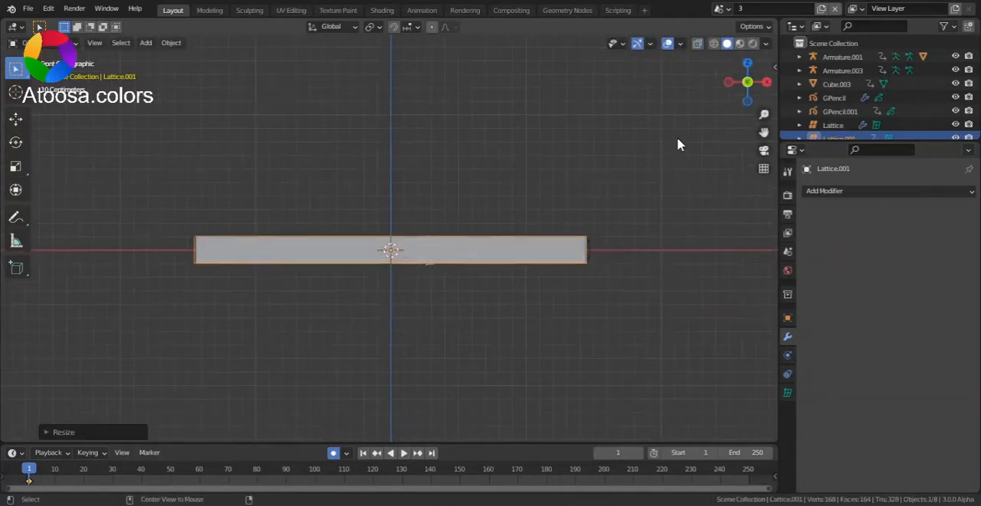
# - Return to the top view with X-ray display on and select the lower lattice around the cube
pyautogui.click(747, 63)
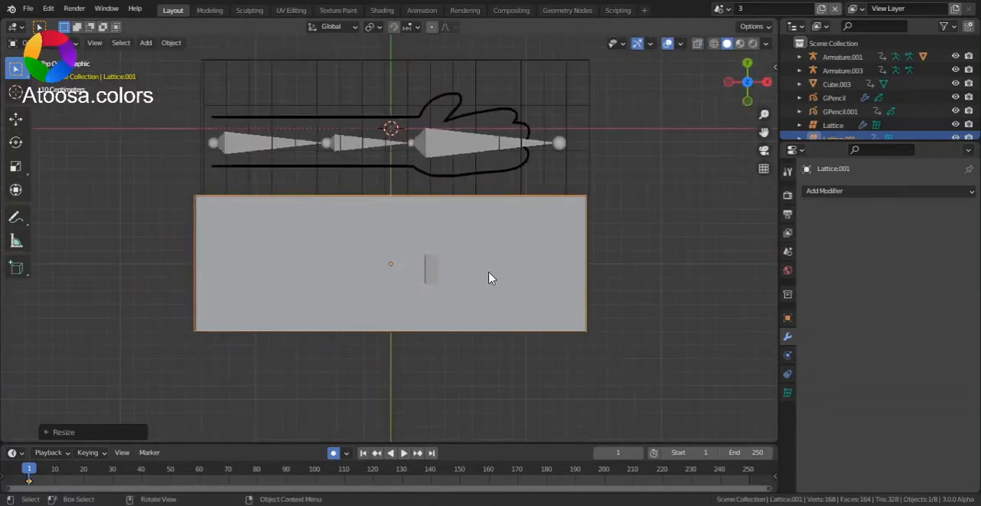
pyautogui.hotkey('alt', 'z')
pyautogui.hotkey('alt', 'z')
pyautogui.hotkey('alt', 'z')
pyautogui.click(578, 268)
pyautogui.scroll(2, 762, 192)
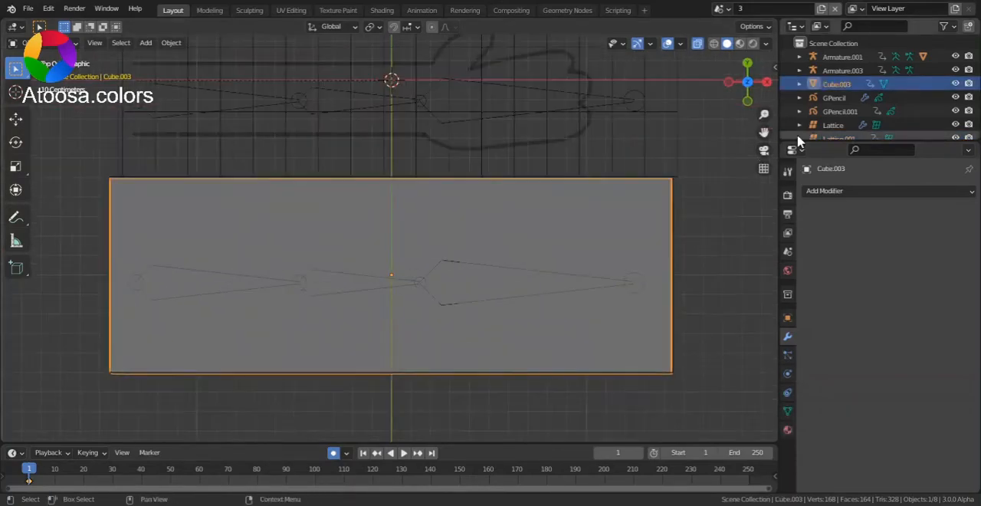
pyautogui.scroll(-1, 797, 136)
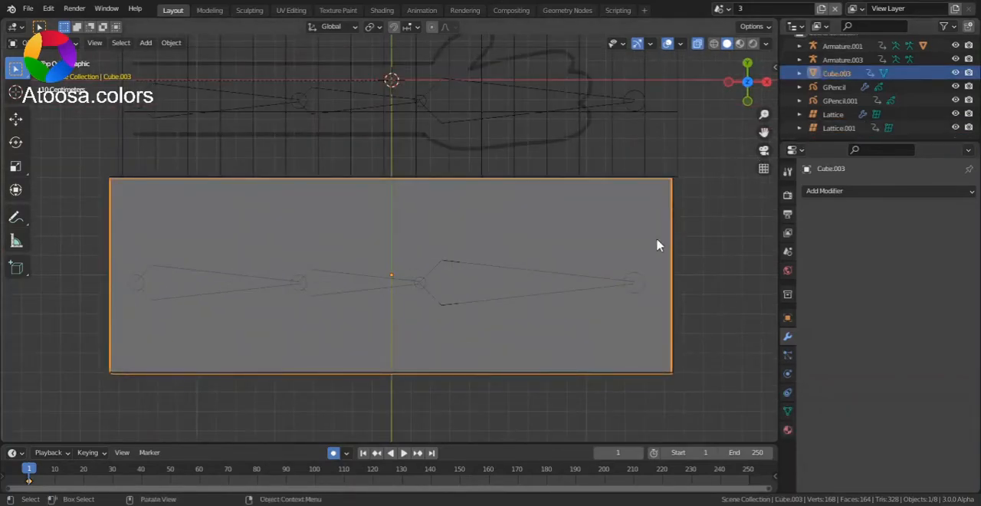
pyautogui.click(676, 297)
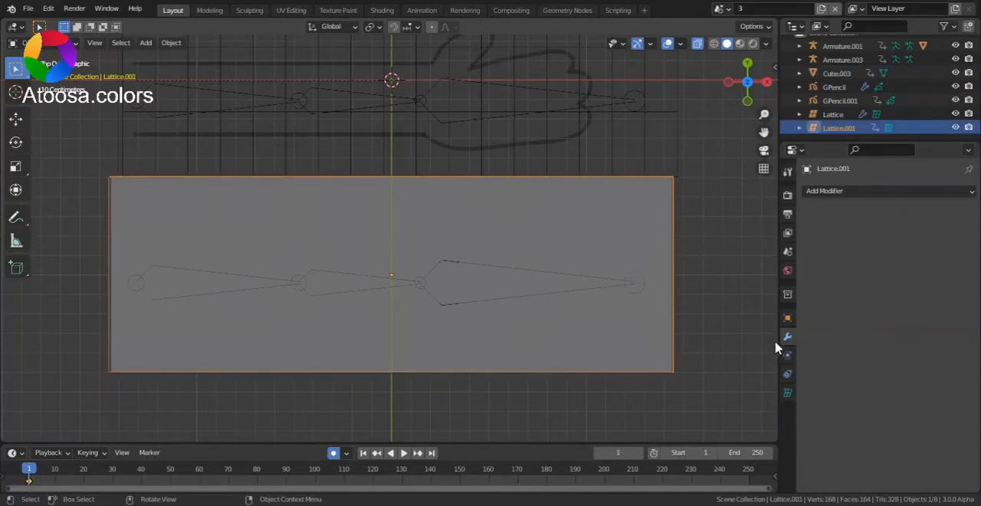
# - Set the lower lattice's resolution to 18 in U and 4 in V
pyautogui.click(787, 392)
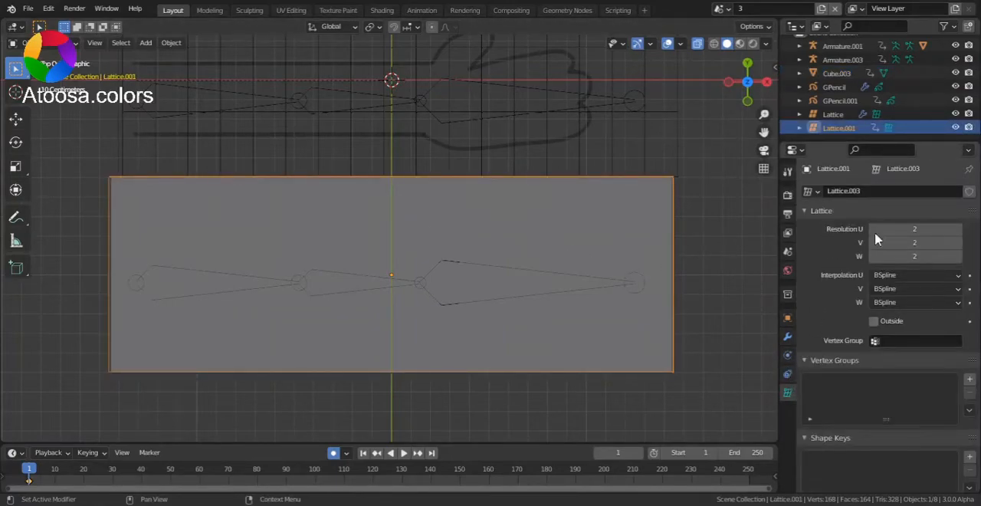
pyautogui.click(916, 230)
pyautogui.write('18')
pyautogui.press('Return')
pyautogui.moveTo(914, 242); pyautogui.dragTo(920, 242)
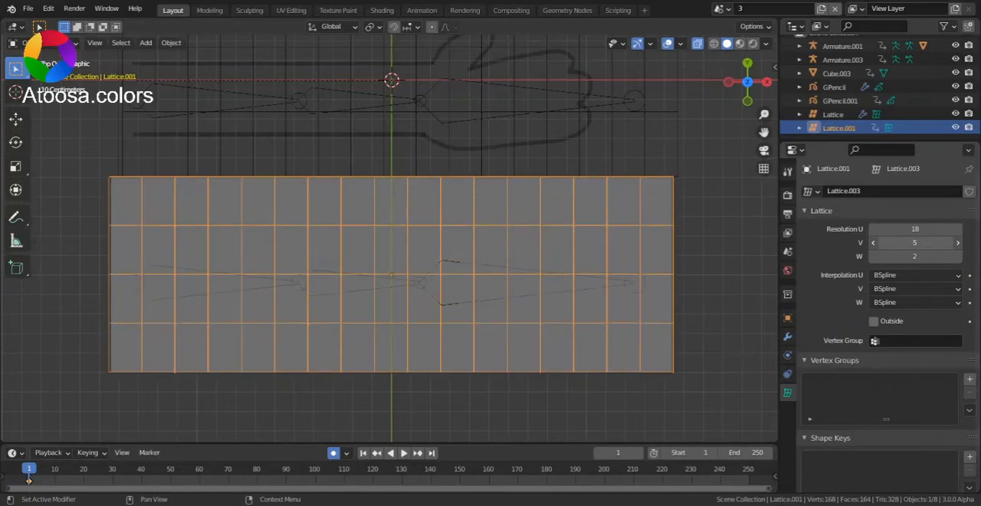
pyautogui.click(873, 243)
pyautogui.click(874, 243)
pyautogui.click(957, 243)
# - In the cube's Edit Mode, select only its top and bottom faces using face selection and view it from the bottom
pyautogui.scroll(-2, 562, 287)
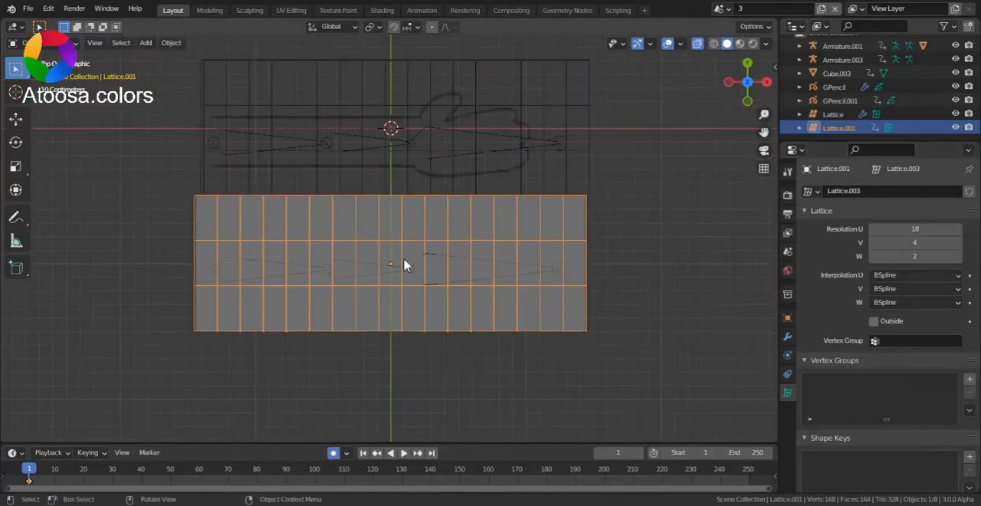
pyautogui.click(409, 265)
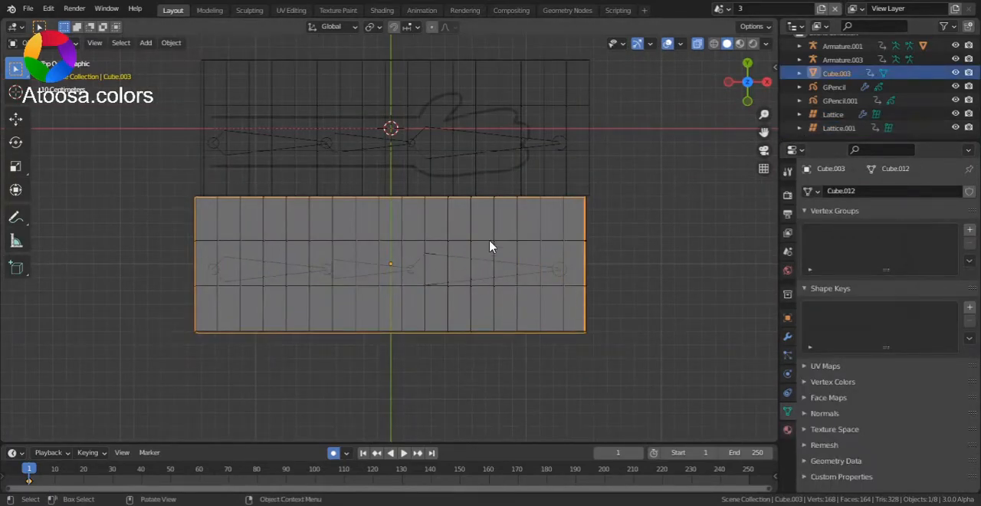
pyautogui.scroll(1, 468, 290)
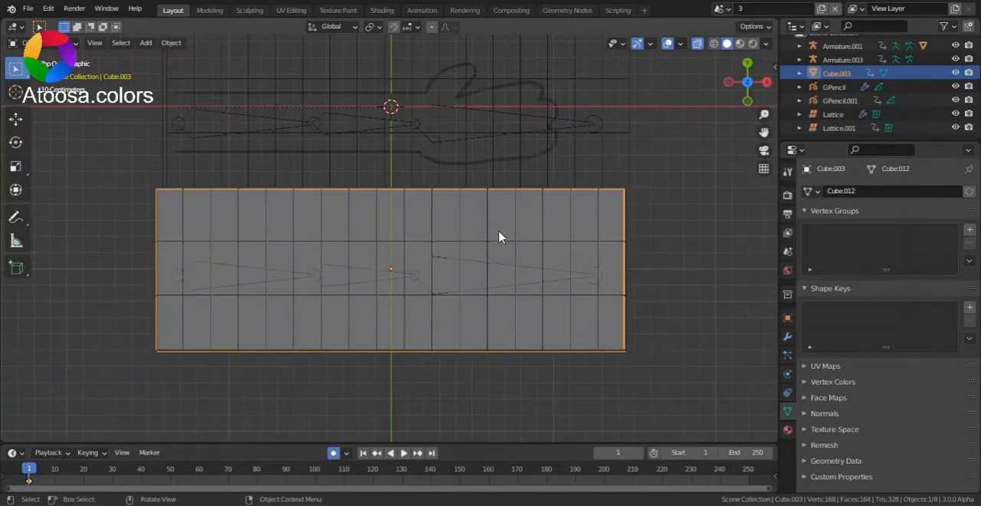
pyautogui.press('Tab')
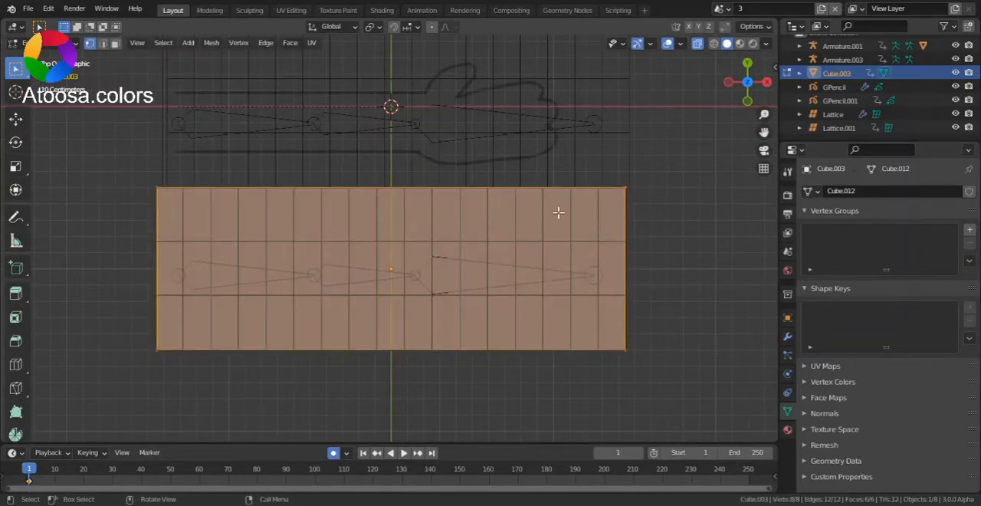
pyautogui.scroll(1, 479, 265)
pyautogui.press('3')
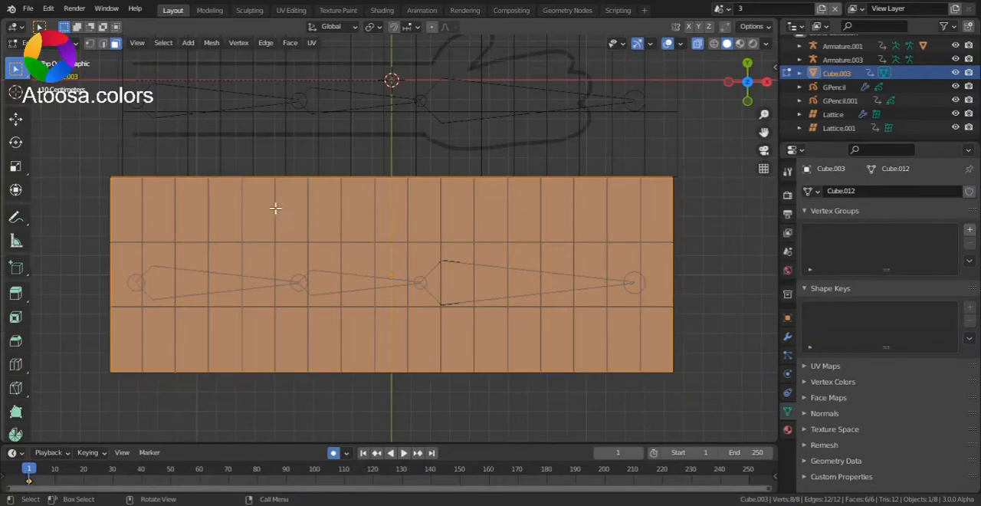
pyautogui.moveTo(253, 206); pyautogui.dragTo(550, 344)
pyautogui.moveTo(744, 97); pyautogui.dragTo(754, 1)
pyautogui.click(747, 93)
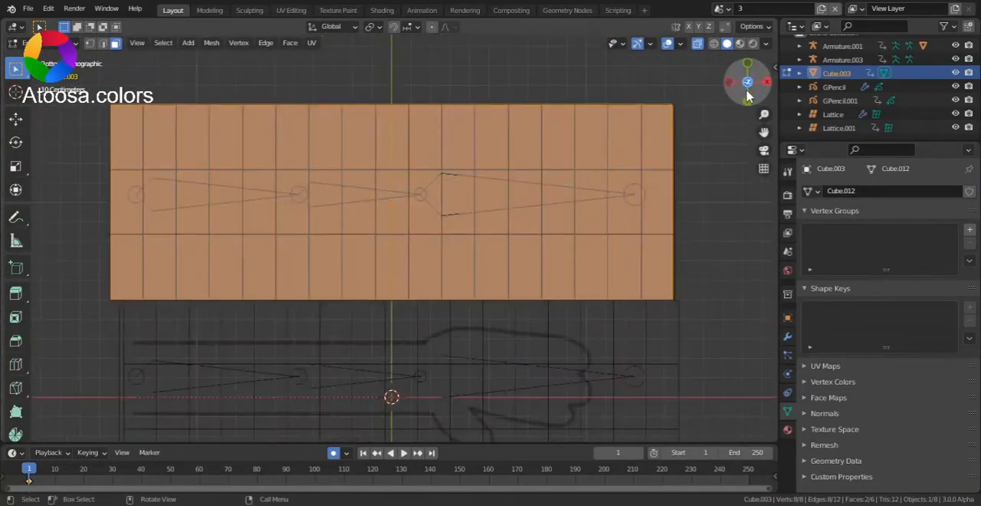
# - Subdivide the cube's selected top and bottom faces with 7 cuts
pyautogui.rightClick(543, 210)
pyautogui.press('Escape')
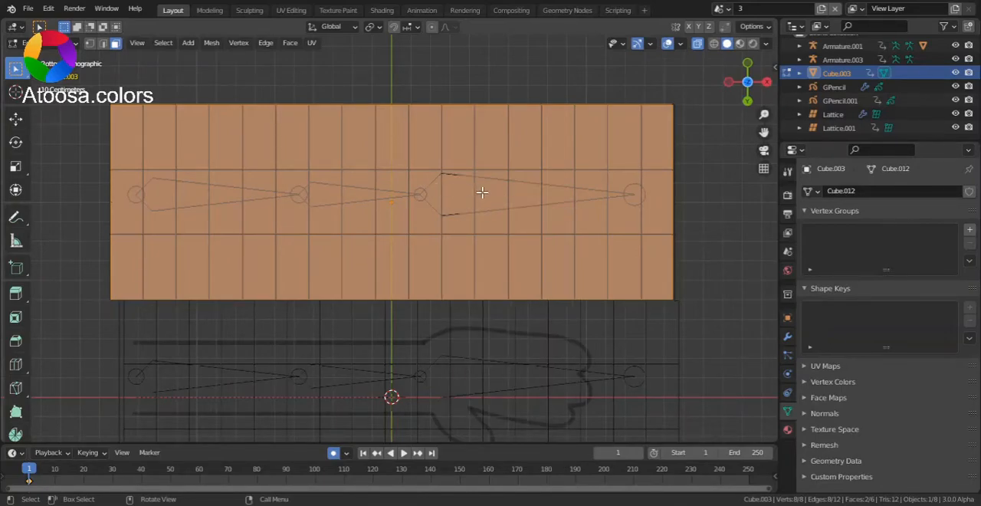
pyautogui.rightClick(477, 193)
pyautogui.click(471, 193)
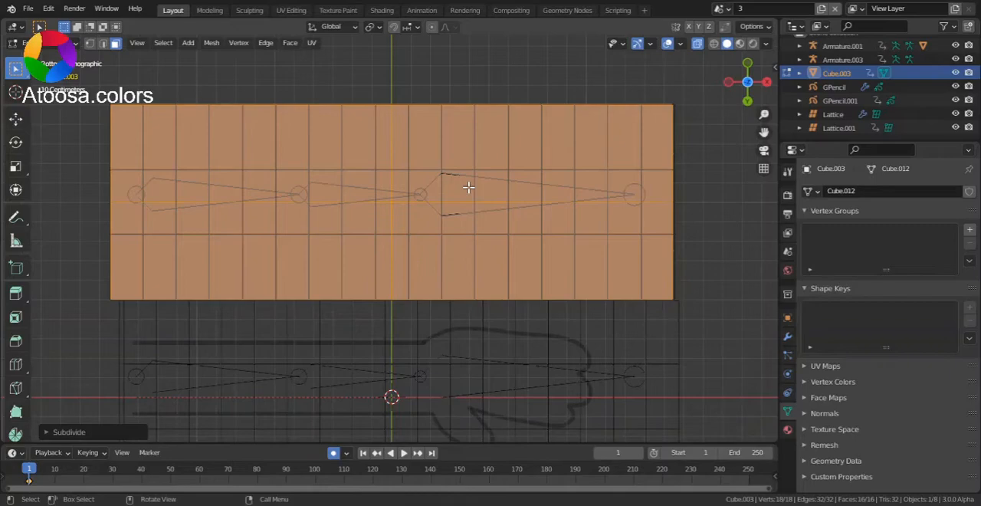
pyautogui.click(130, 432)
pyautogui.moveTo(169, 344); pyautogui.dragTo(218, 343)
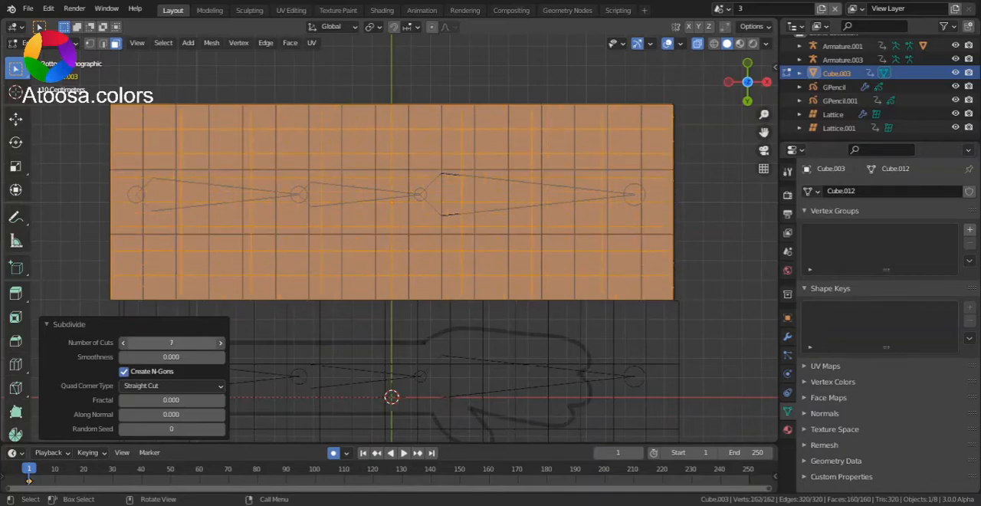
# - Undo the cube's face subdivision and add 18 evenly spaced, unslid loop cuts along its length instead
pyautogui.hotkey('alt', 'a')
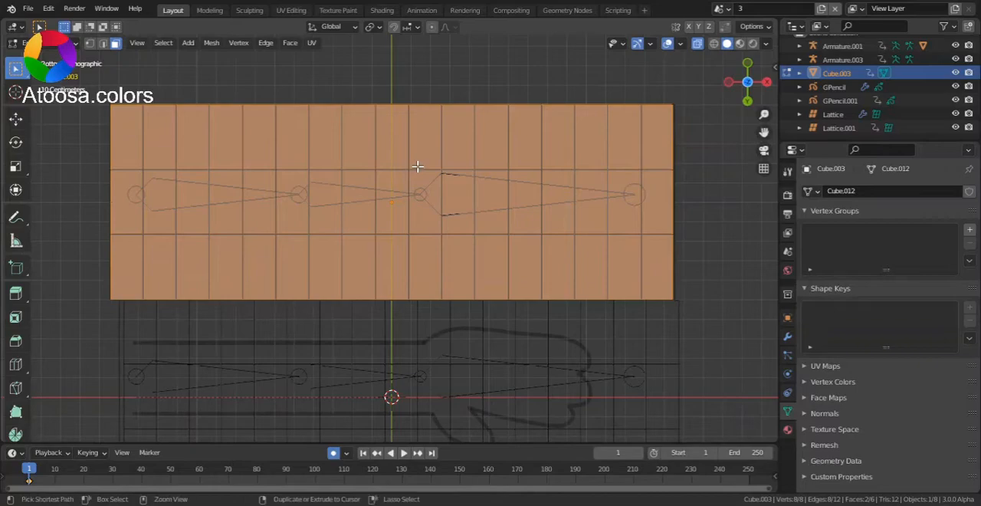
pyautogui.hotkey('ctrl', 'r')
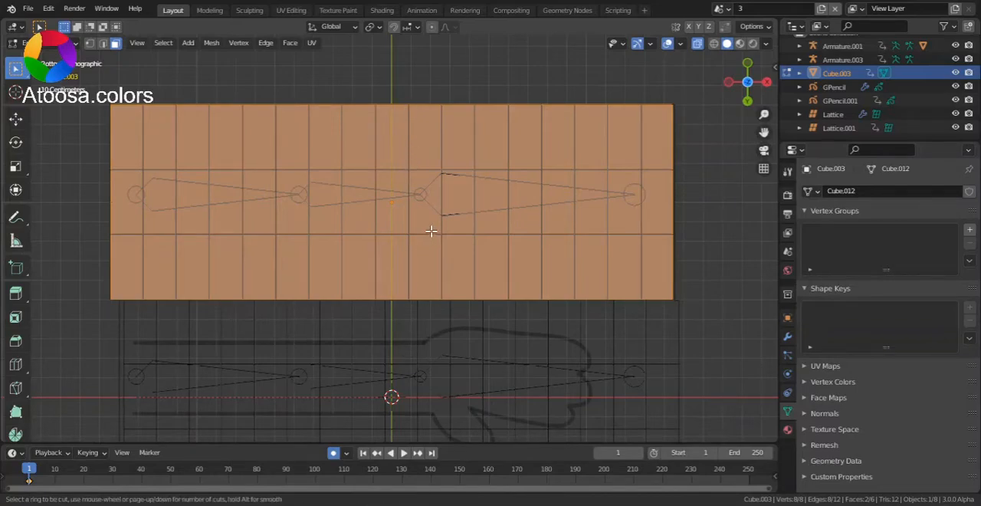
pyautogui.scroll(13, 427, 119)
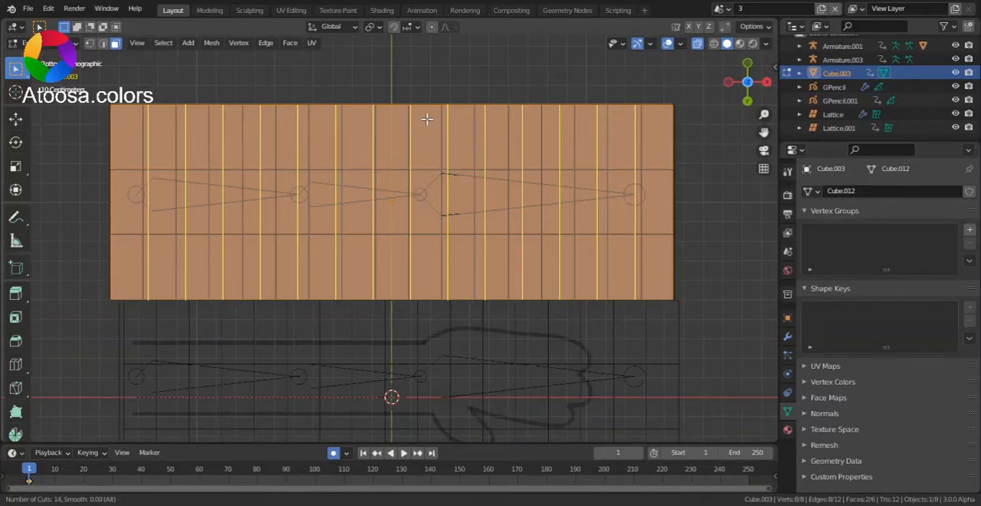
pyautogui.click(426, 119)
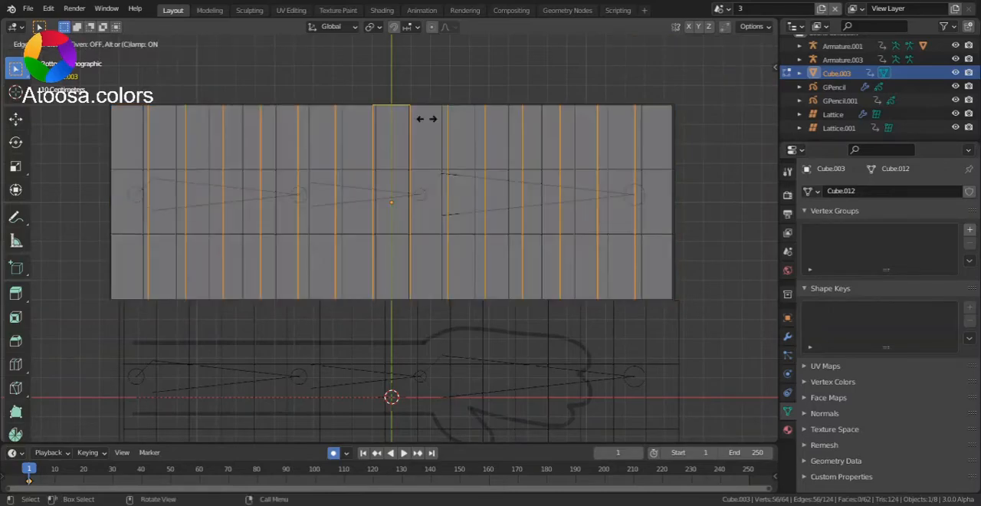
pyautogui.rightClick(427, 119)
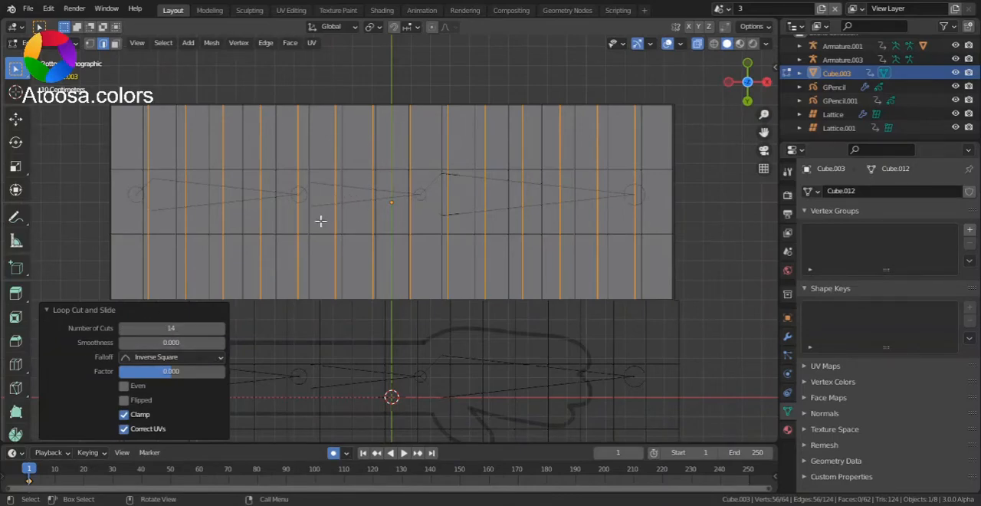
pyautogui.click(184, 329)
pyautogui.write('1')
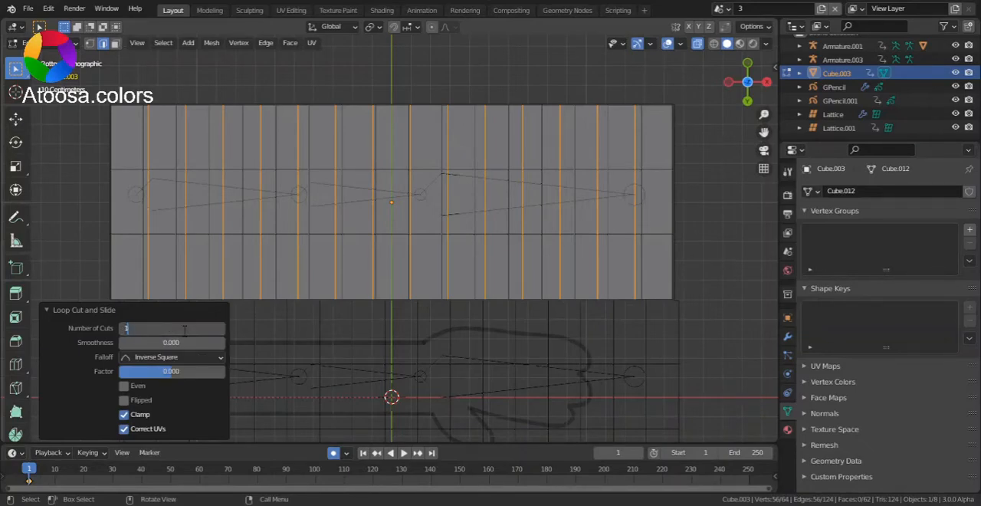
pyautogui.write('8')
pyautogui.press('Return')
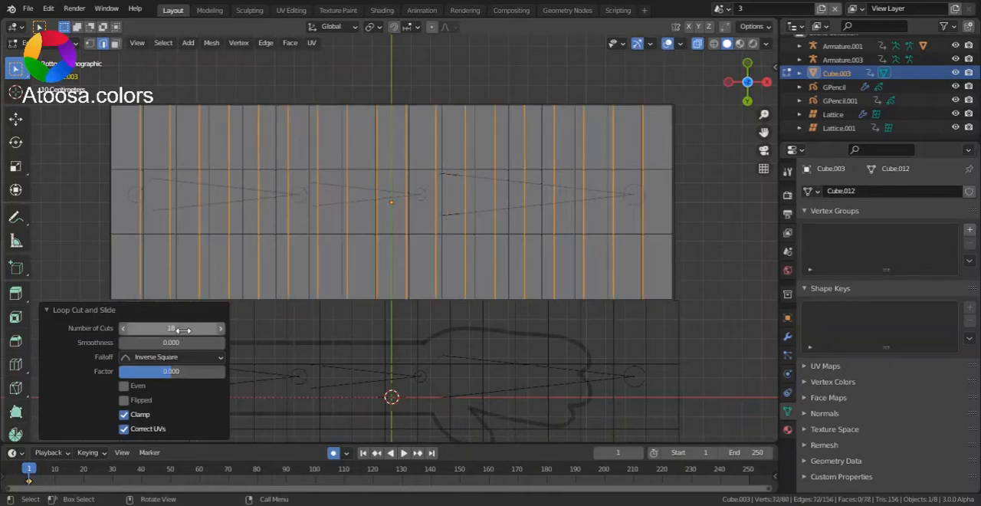
# - Add 2 unslid lengthwise loop cuts dividing the cube's width, and return to Object Mode
pyautogui.hotkey('ctrl', 'r')
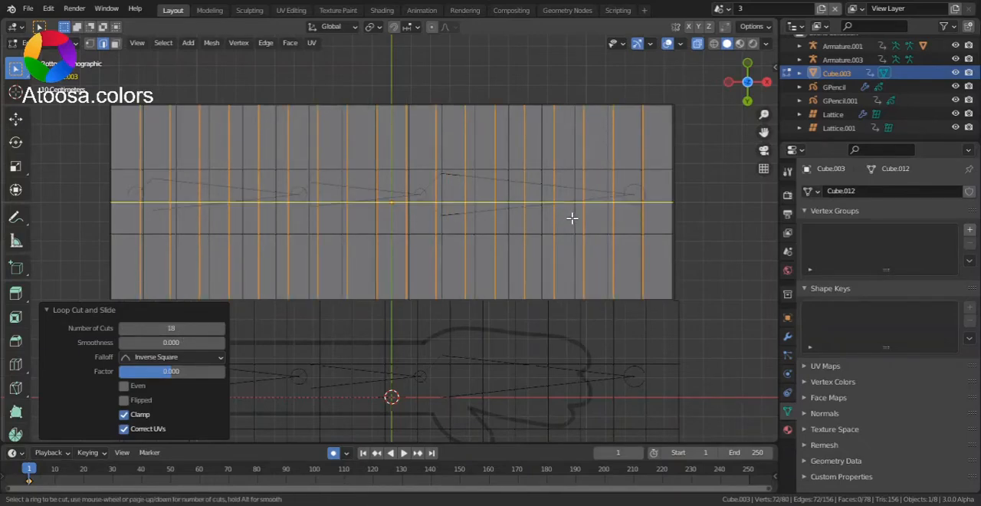
pyautogui.scroll(1, 572, 219)
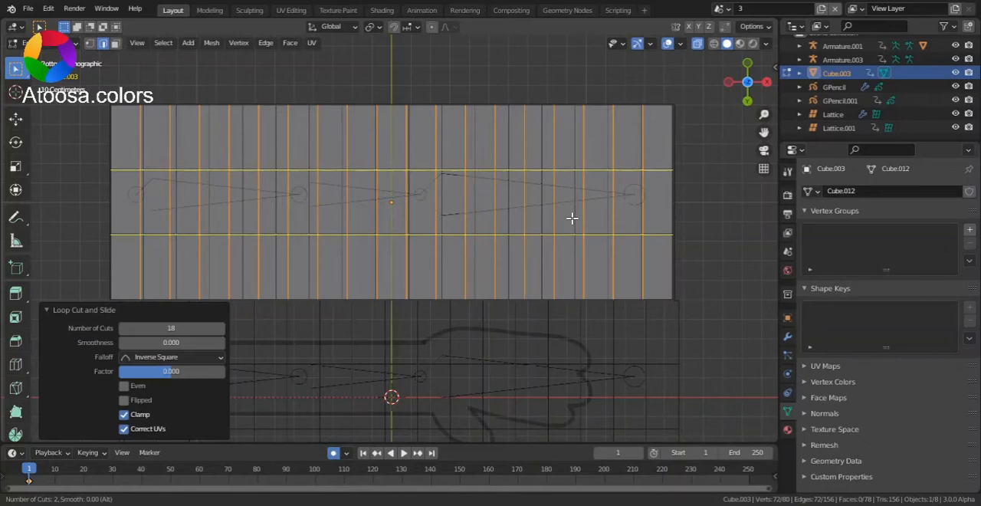
pyautogui.click(571, 219)
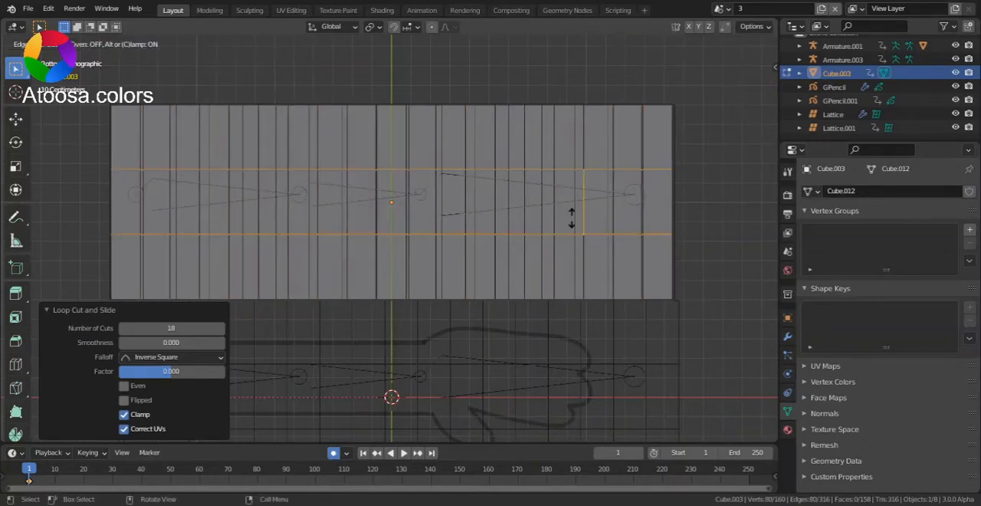
pyautogui.rightClick(627, 181)
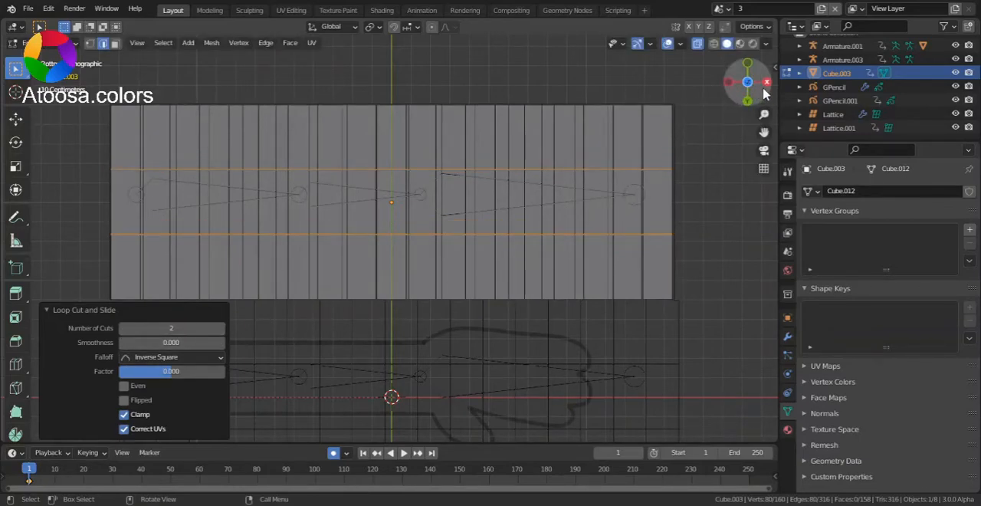
pyautogui.scroll(3, 309, 136)
pyautogui.hotkey('ctrl', 'Tab')
pyautogui.hotkey('ctrl', 'Tab')
pyautogui.click(373, 128)
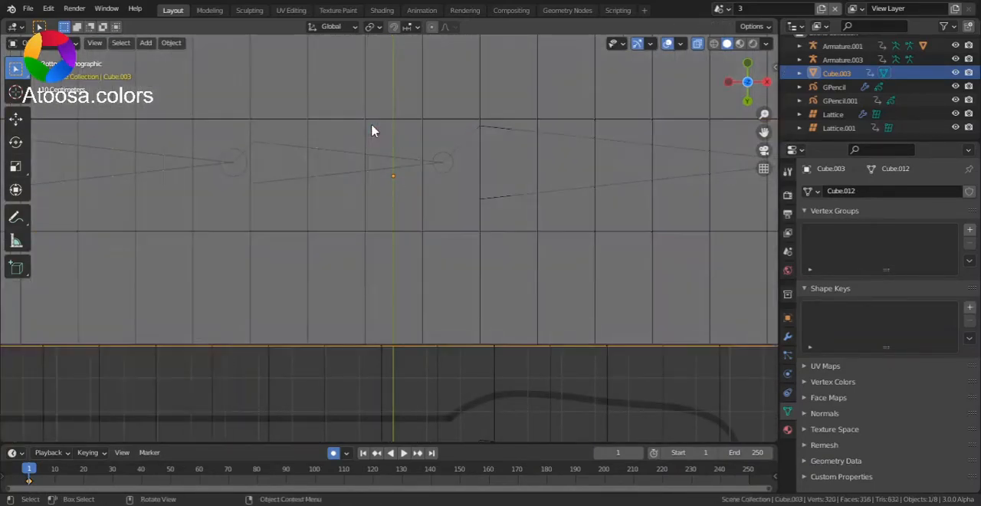
# - Compare the cube's cuts with the lattice from below, turn off X-ray and set the cube's viewport display to Bounds
pyautogui.scroll(-4, 462, 107)
pyautogui.moveTo(741, 87); pyautogui.dragTo(662, 189)
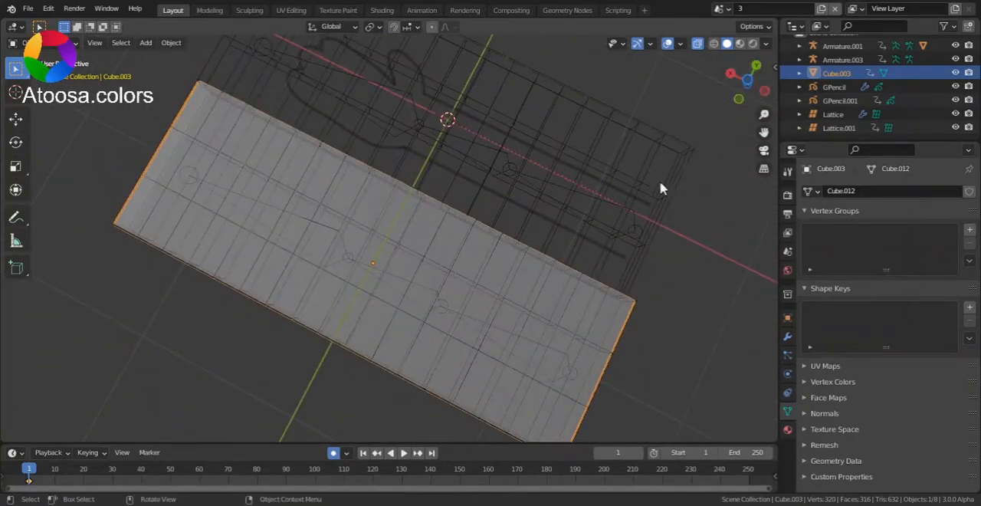
pyautogui.click(725, 82)
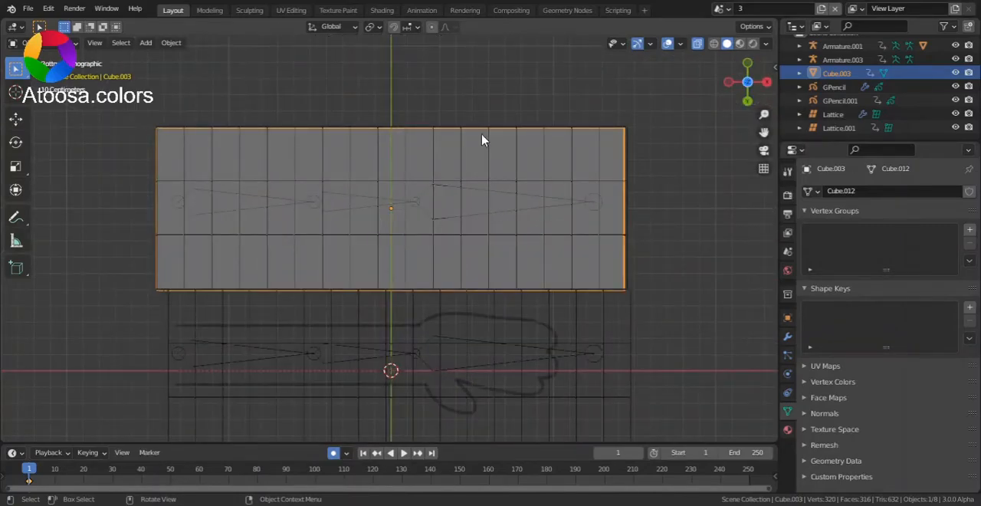
pyautogui.click(431, 185)
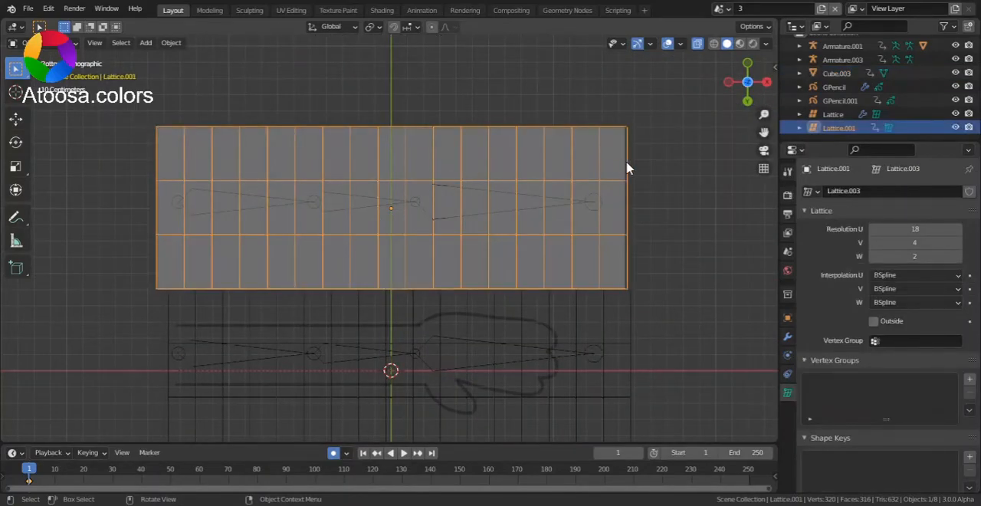
pyautogui.scroll(2, 581, 198)
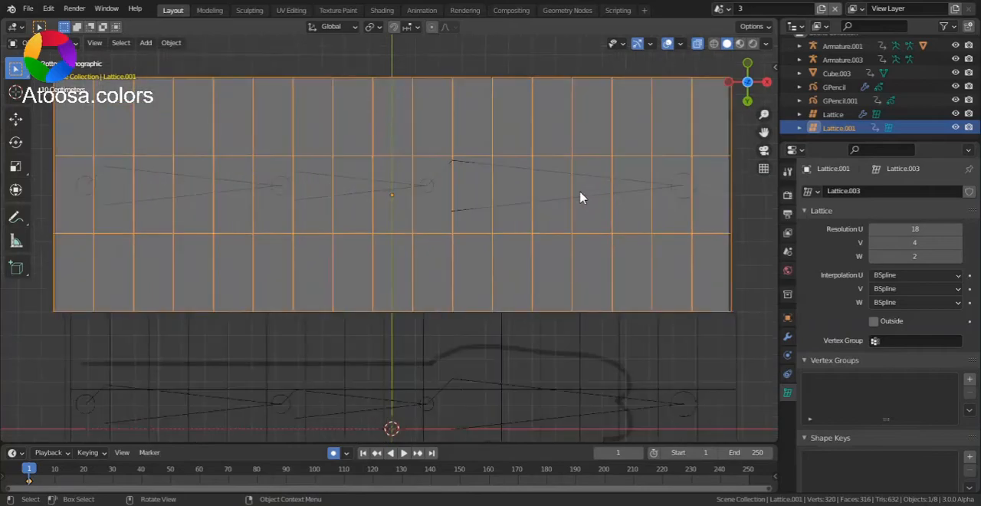
pyautogui.click(550, 204)
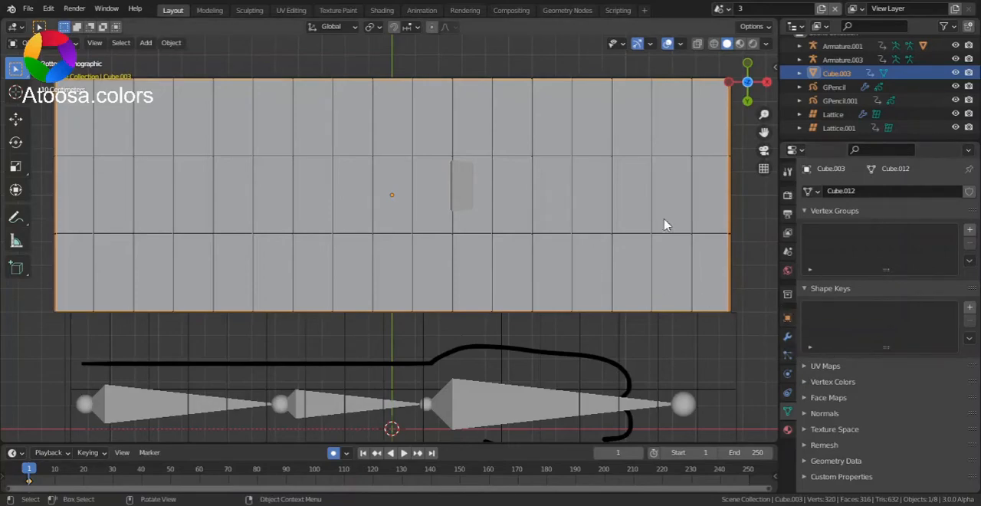
pyautogui.click(788, 319)
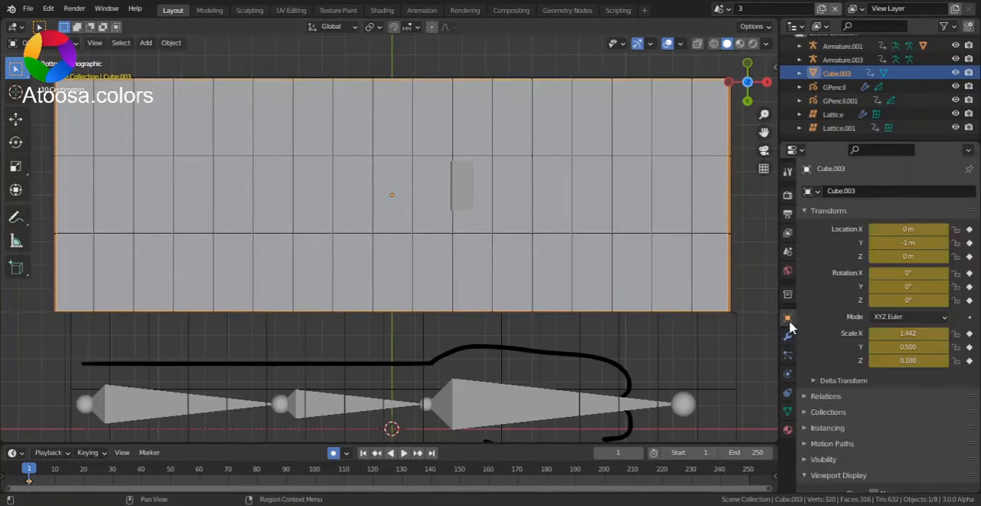
pyautogui.scroll(-5, 812, 314)
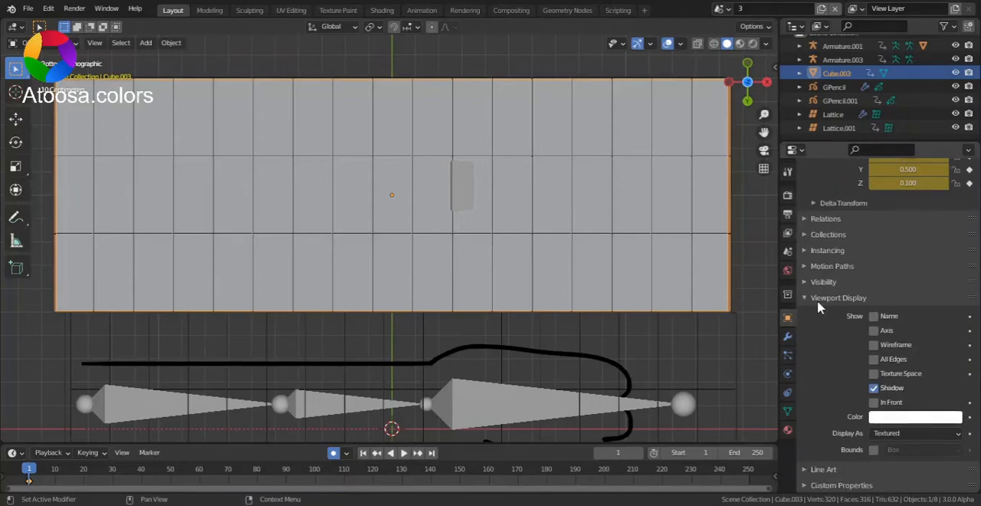
pyautogui.click(906, 434)
pyautogui.click(910, 418)
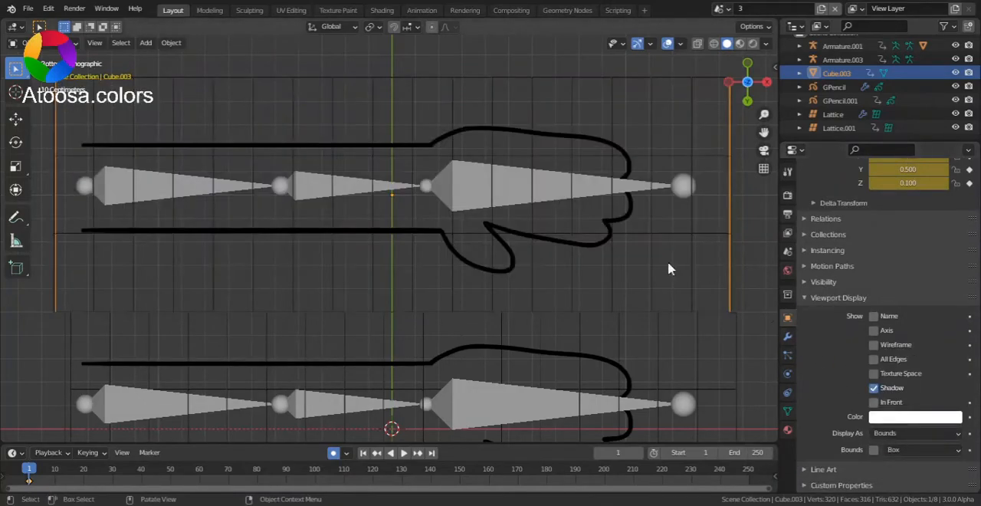
# - From the top view, add a Lattice modifier to the lower Grease Pencil hand with Lattice.001 as its object
pyautogui.scroll(-2, 712, 192)
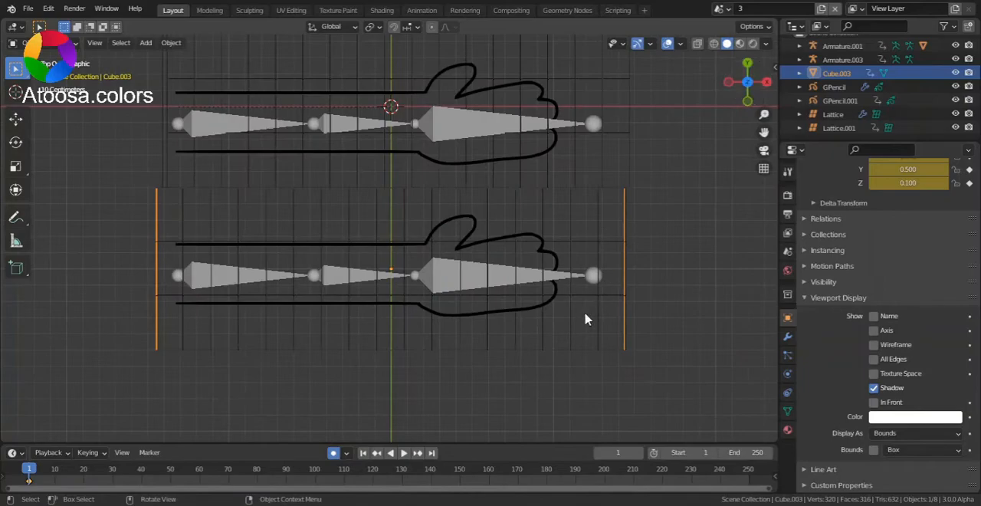
pyautogui.scroll(3, 591, 306)
pyautogui.click(470, 302)
pyautogui.scroll(-3, 470, 302)
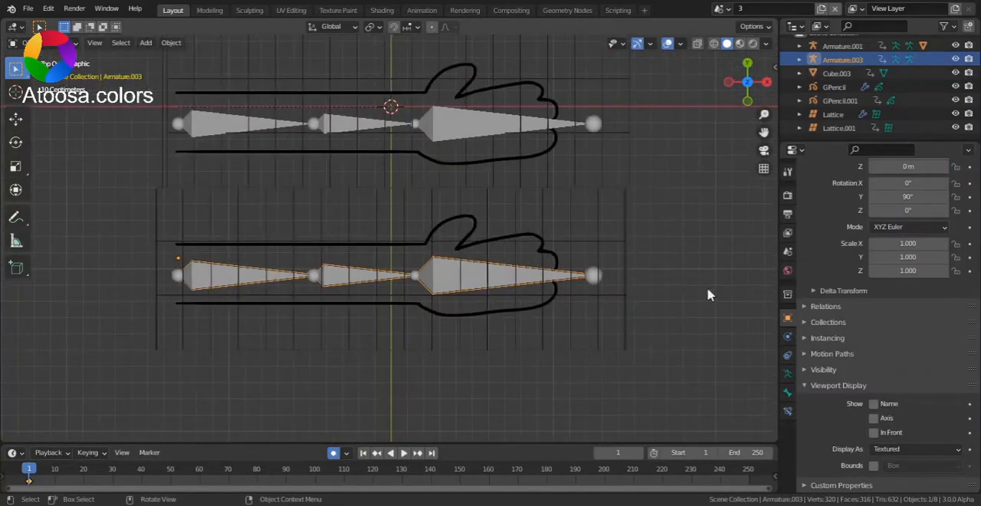
pyautogui.click(599, 300)
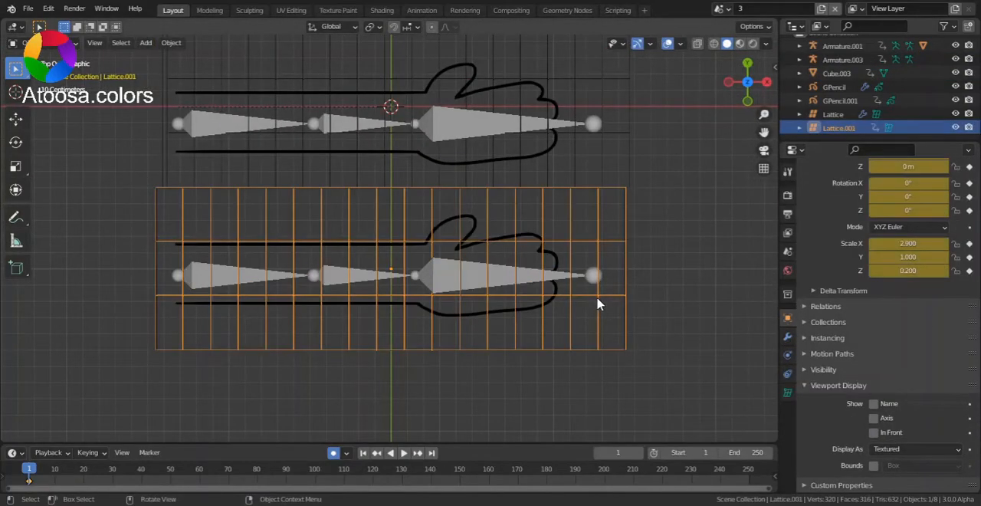
pyautogui.click(587, 276)
pyautogui.click(551, 261)
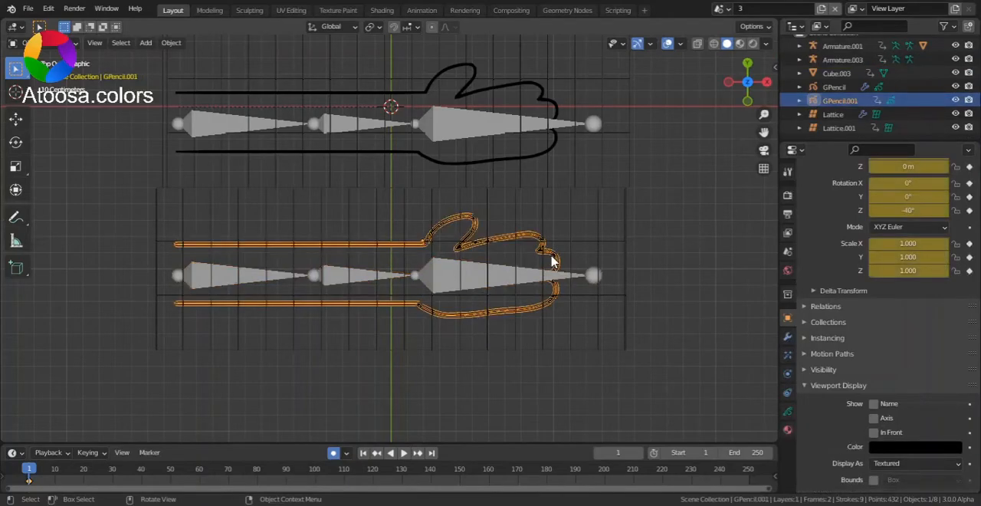
pyautogui.click(788, 340)
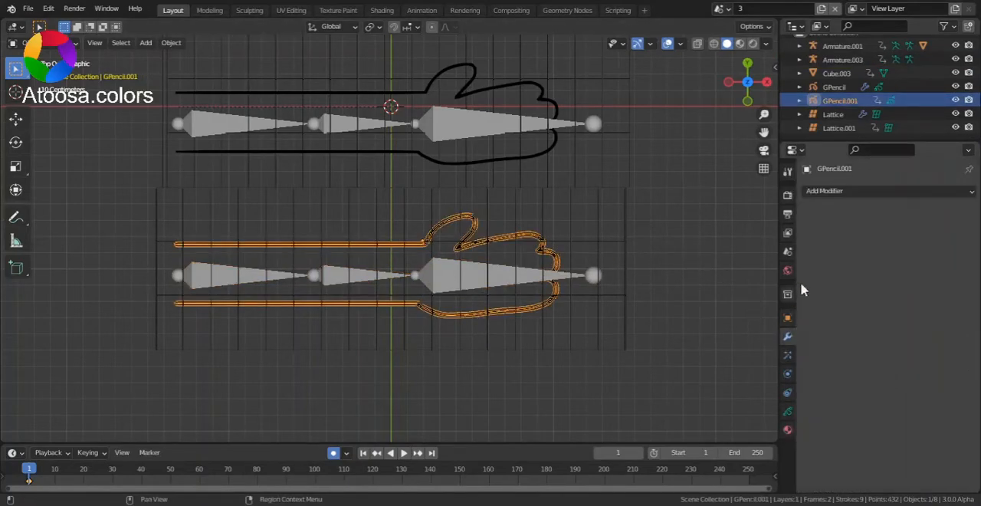
pyautogui.click(831, 193)
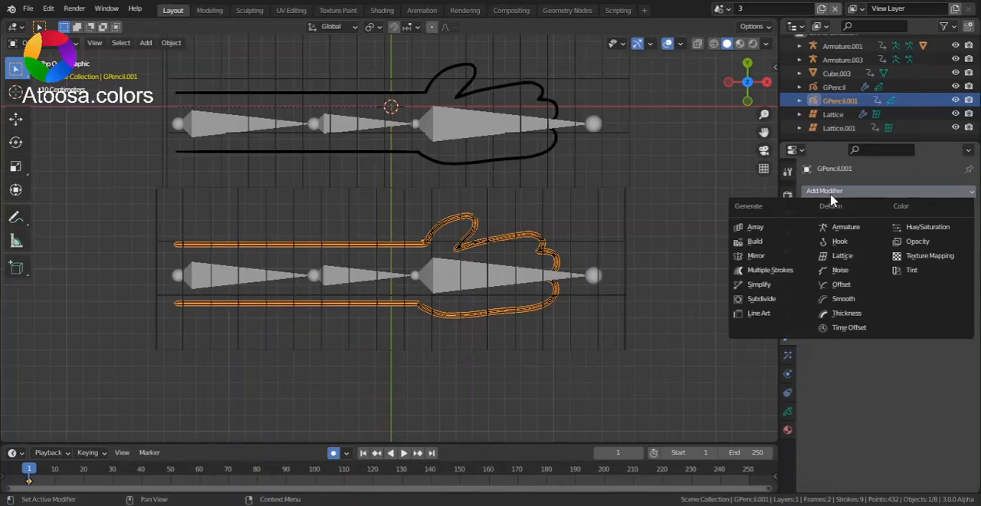
pyautogui.click(859, 263)
pyautogui.click(951, 233)
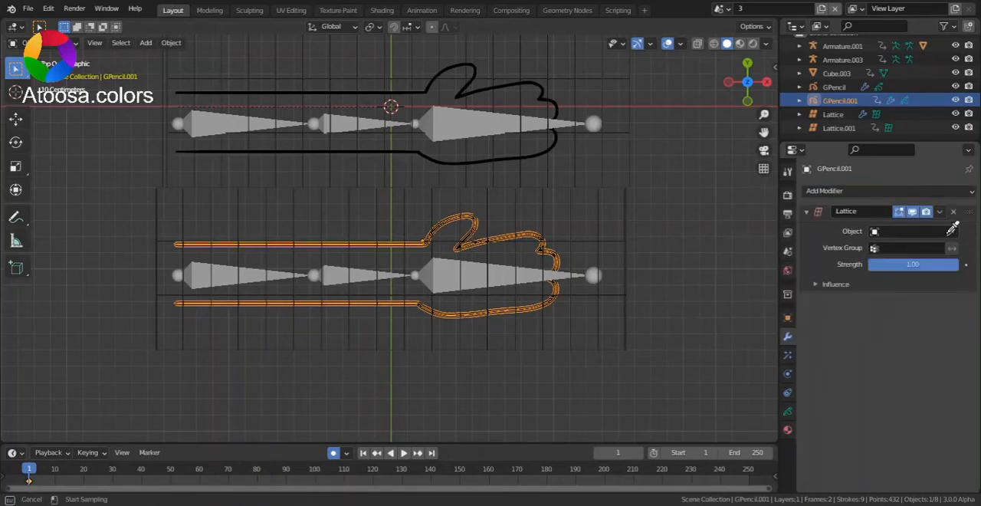
pyautogui.click(601, 231)
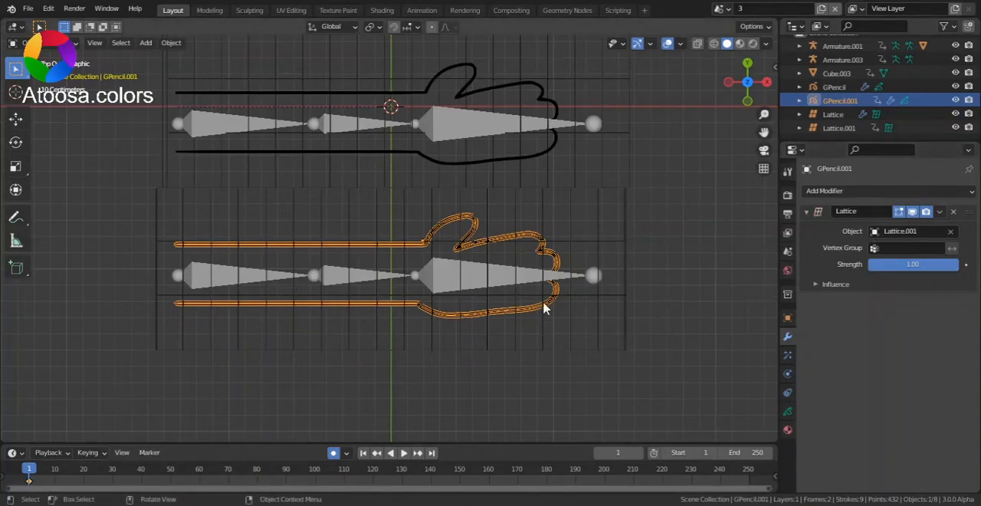
# - Add a Mesh Deform modifier to the lower lattice with Cube.003 as its object and bind it
pyautogui.click(632, 322)
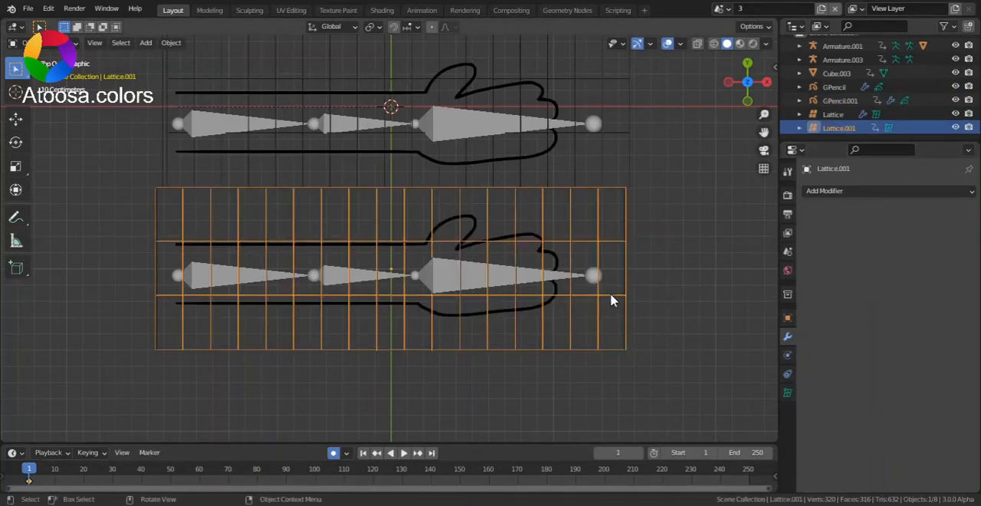
pyautogui.click(622, 299)
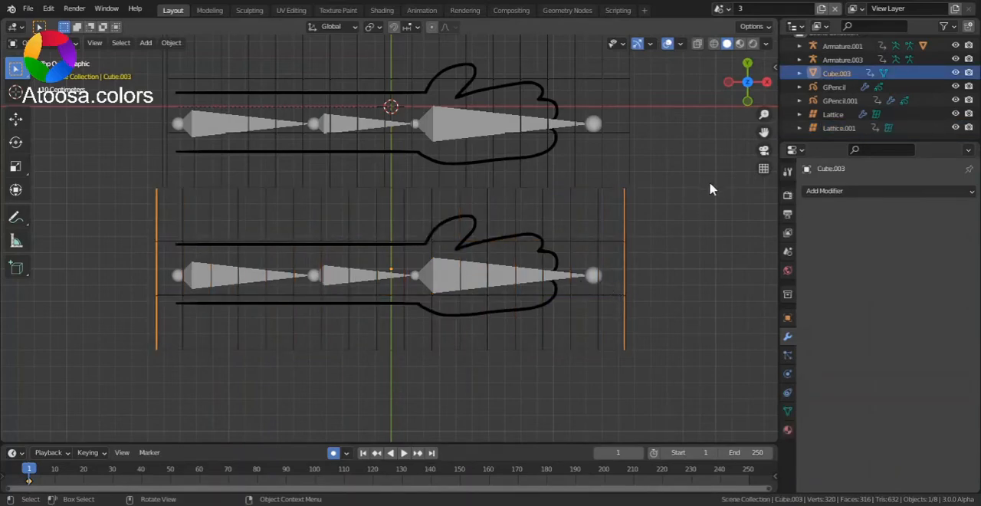
pyautogui.click(601, 291)
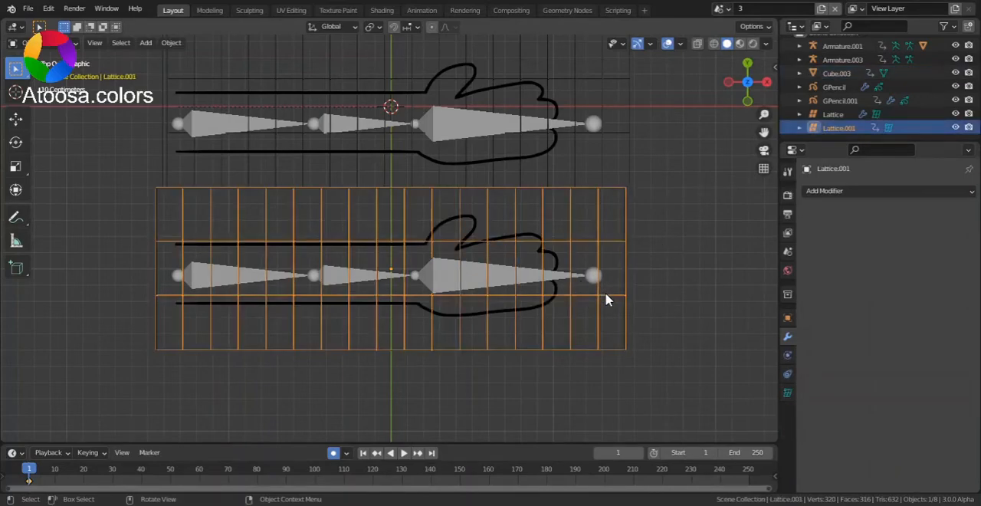
pyautogui.click(839, 195)
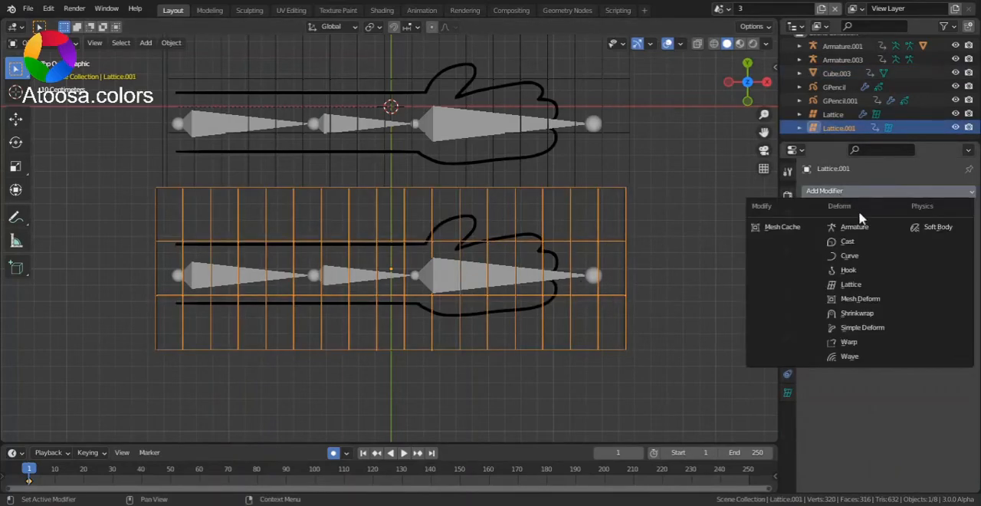
pyautogui.click(885, 299)
pyautogui.click(950, 230)
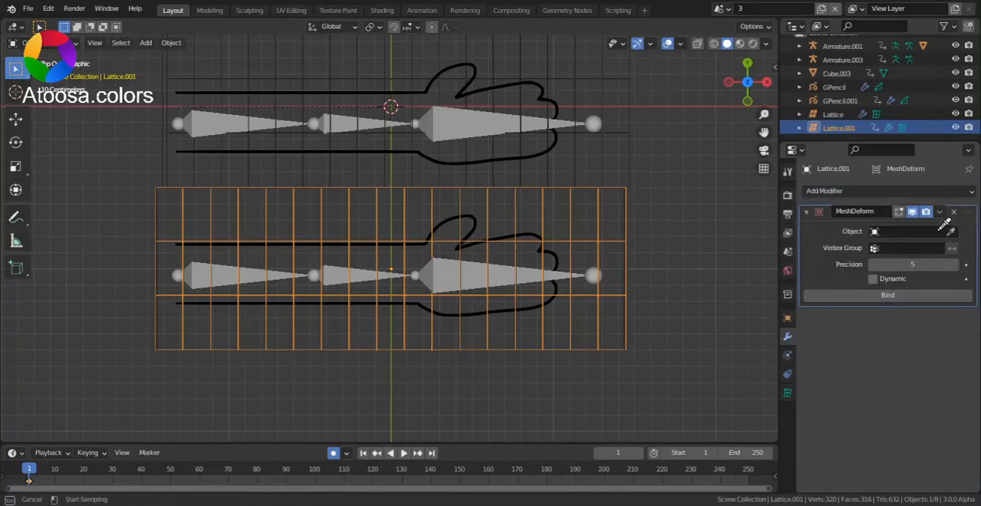
pyautogui.click(627, 297)
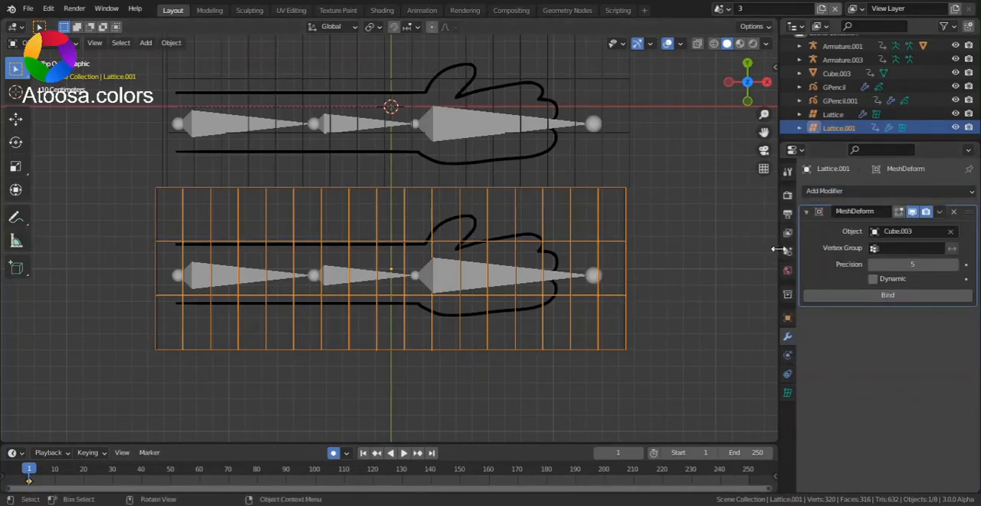
pyautogui.click(876, 297)
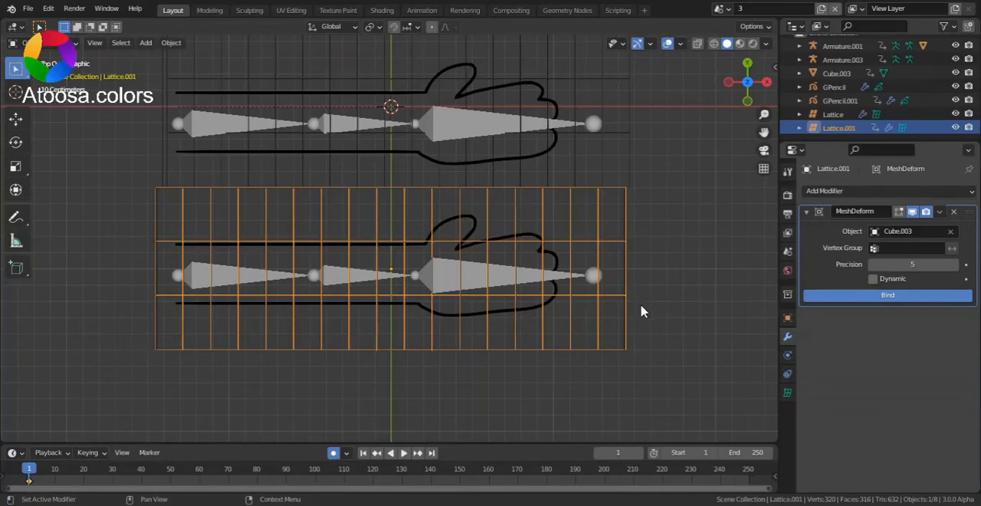
# - Parent the lower cage Cube.003 to Armature.003 with automatic weights, and switch the armature to Pose Mode
pyautogui.scroll(3, 642, 311)
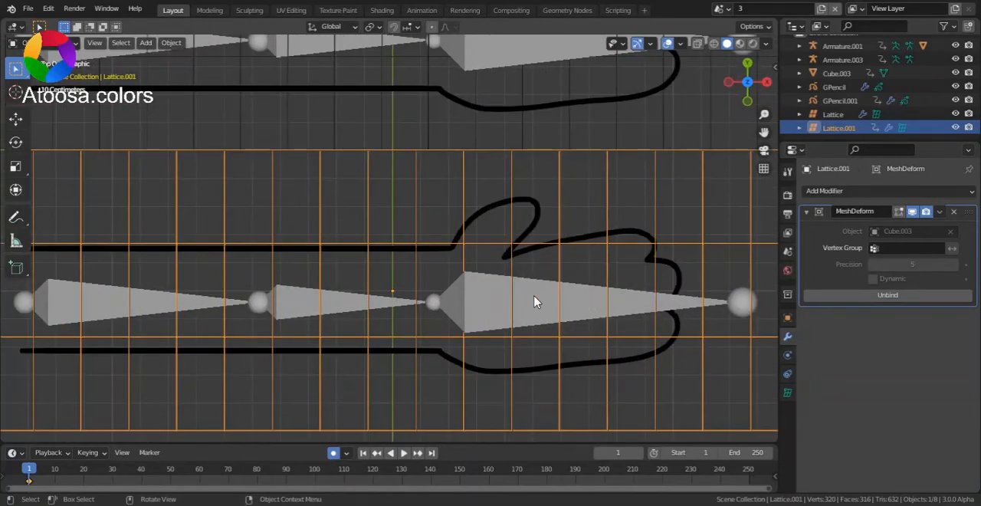
pyautogui.click(535, 301)
pyautogui.scroll(-4, 580, 289)
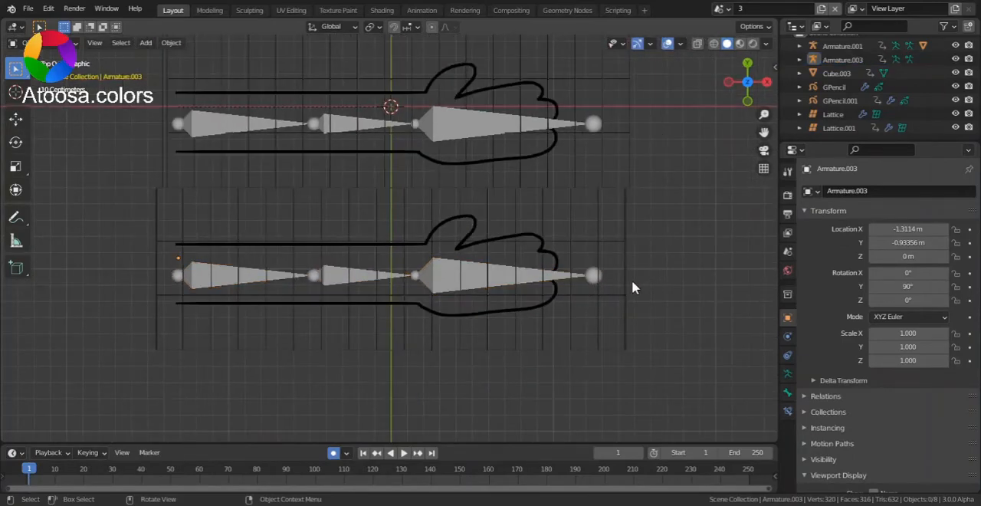
pyautogui.click(627, 289)
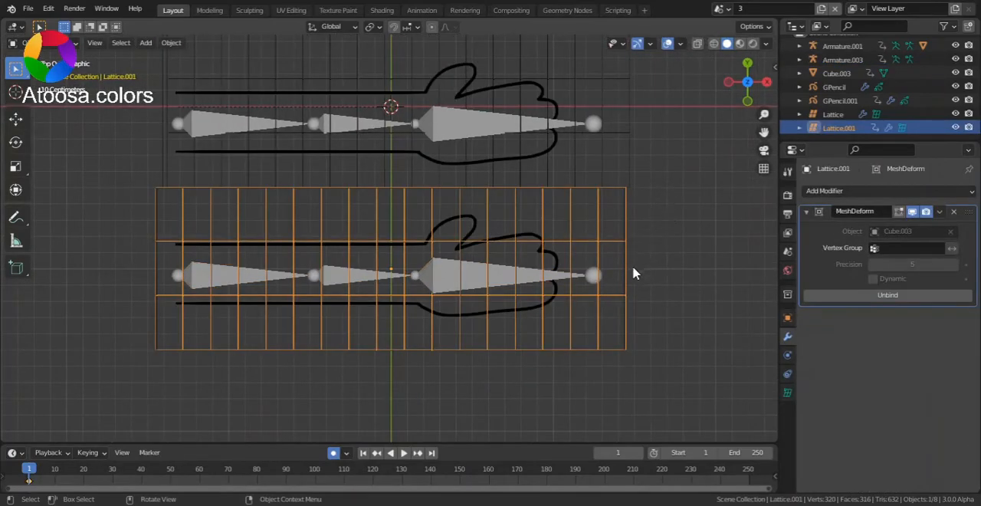
pyautogui.click(625, 275)
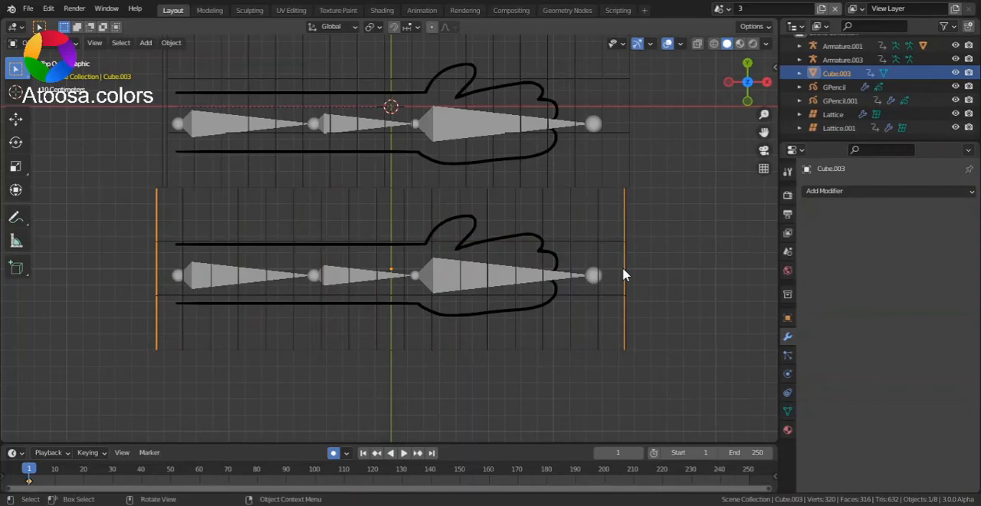
pyautogui.scroll(1, 537, 287)
pyautogui.click(530, 282)
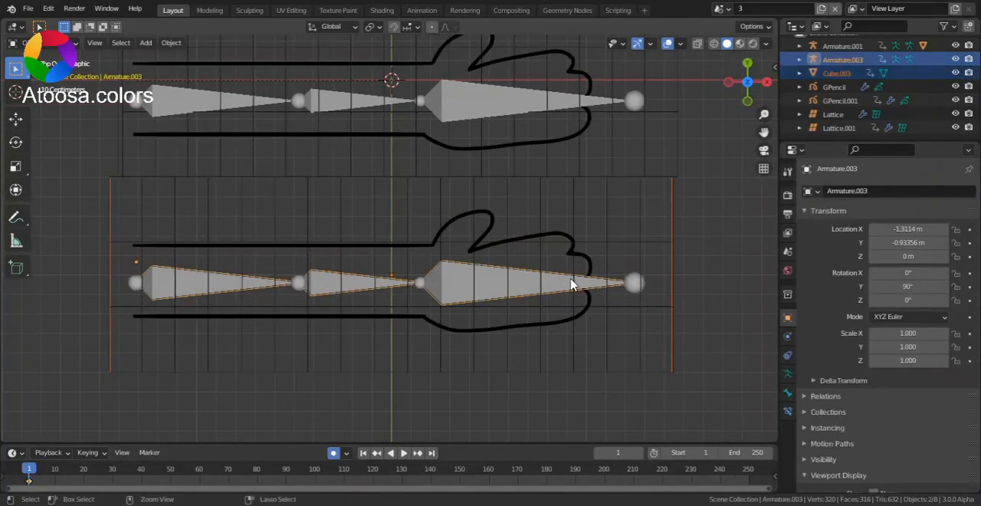
pyautogui.hotkey('ctrl', 'p')
pyautogui.click(571, 285)
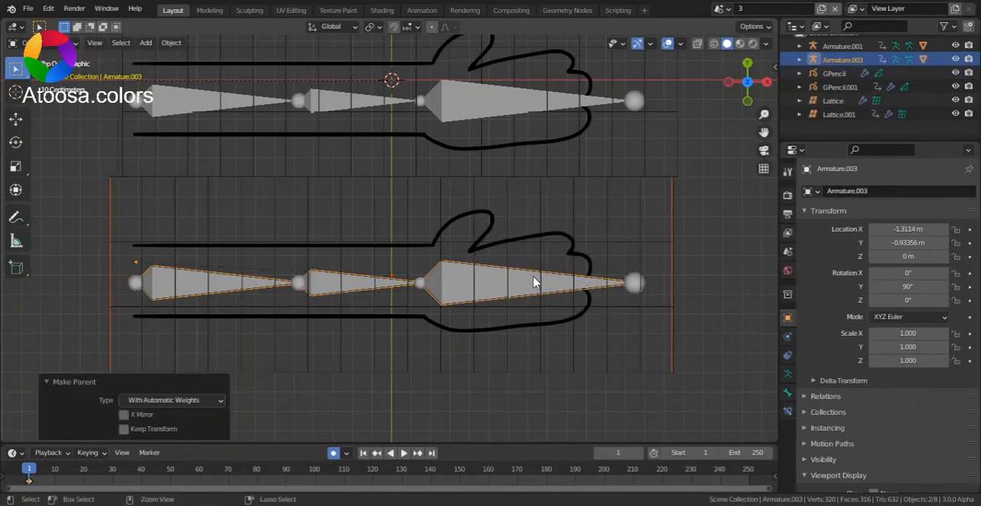
pyautogui.hotkey('ctrl', 'Tab')
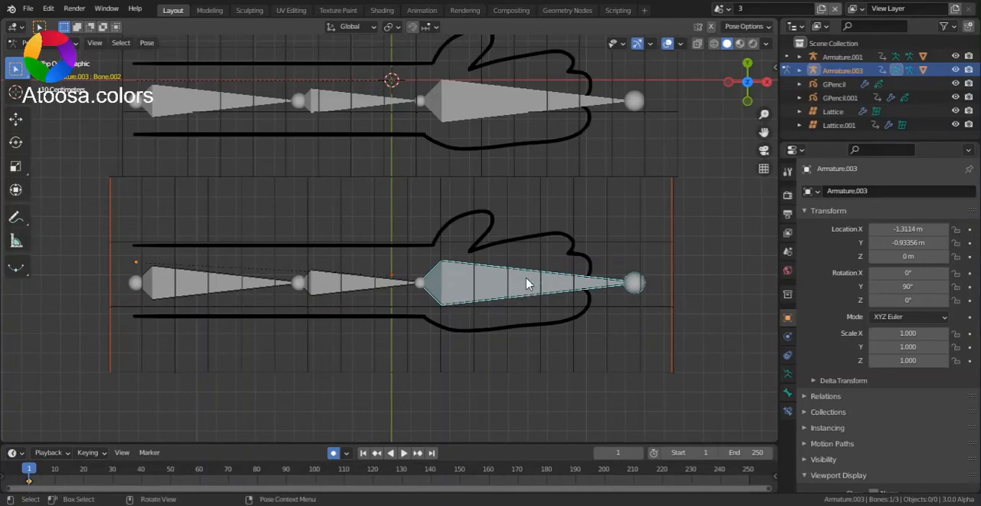
# - Test the lower hand's deformation by rotating its hand bone about -36.7° in the top view, and undo the rotation
pyautogui.scroll(-1, 636, 268)
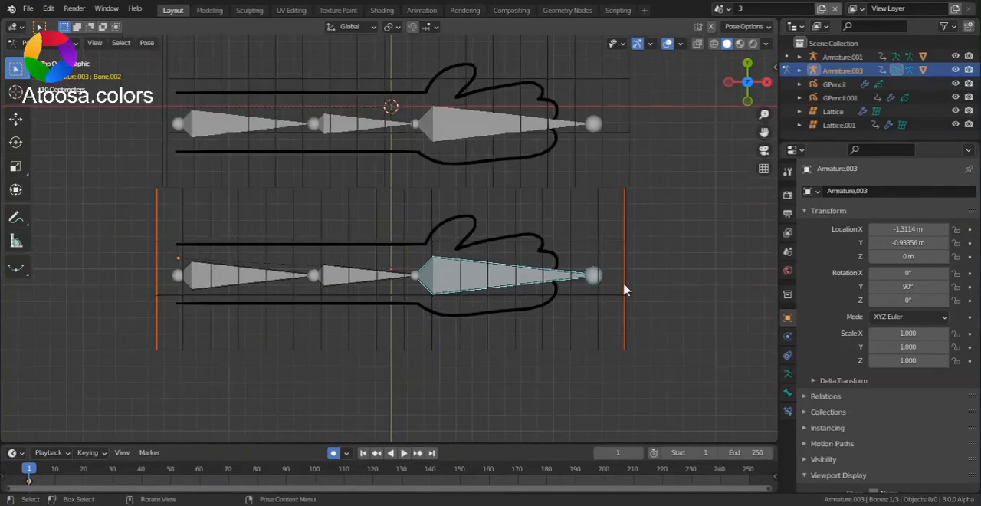
pyautogui.press('r')
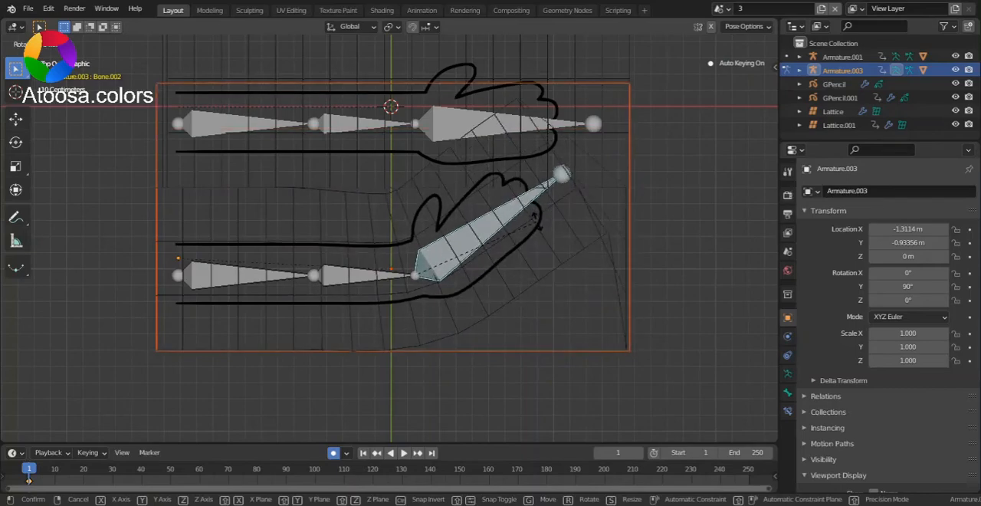
pyautogui.click(539, 222)
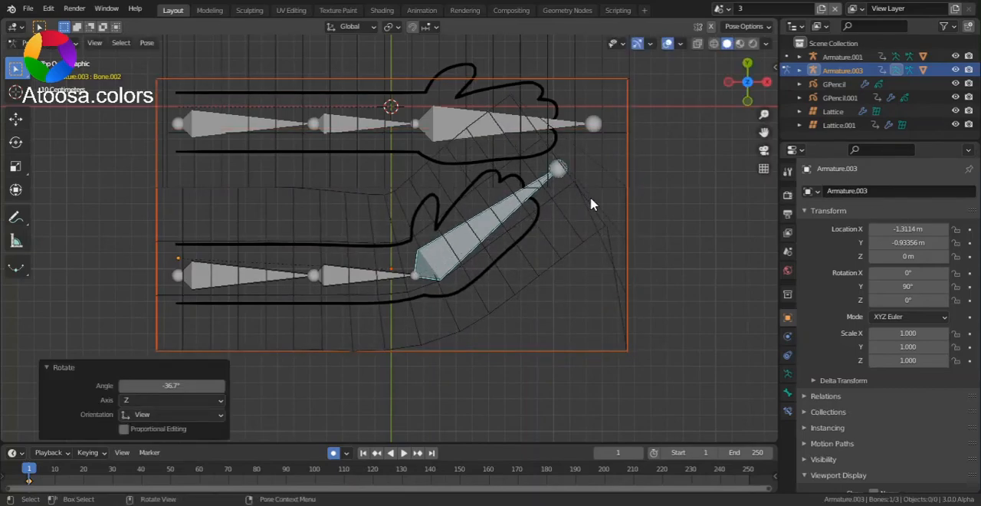
pyautogui.hotkey('ctrl', 'z')
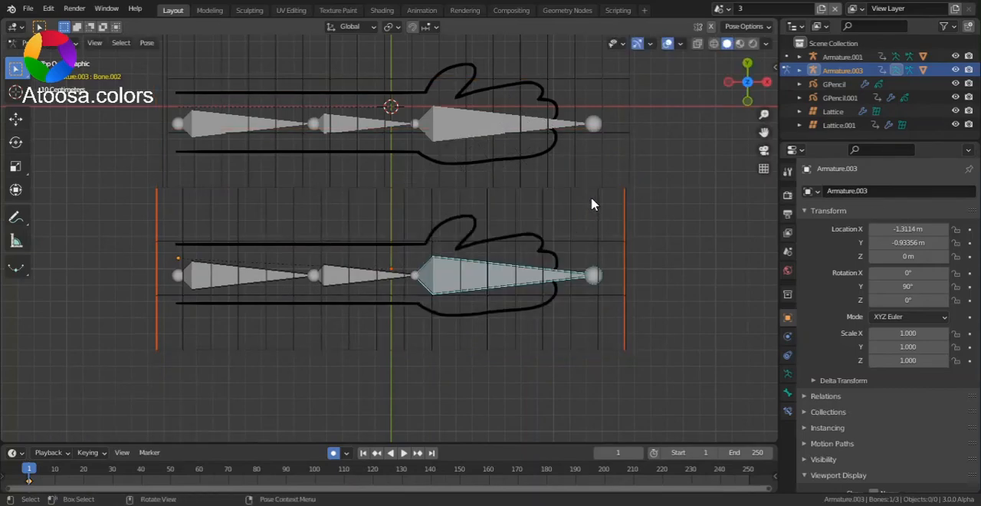